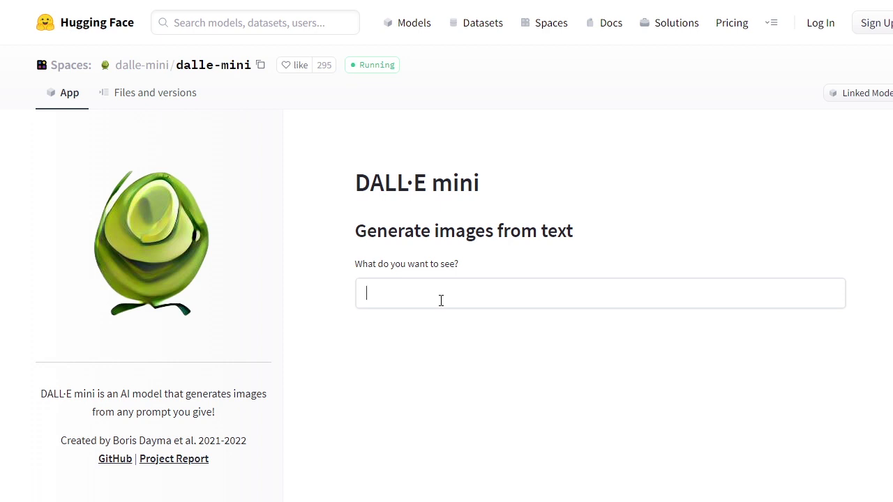
- Generate images from the prompt "cat wearing glasses"
text(cat w)
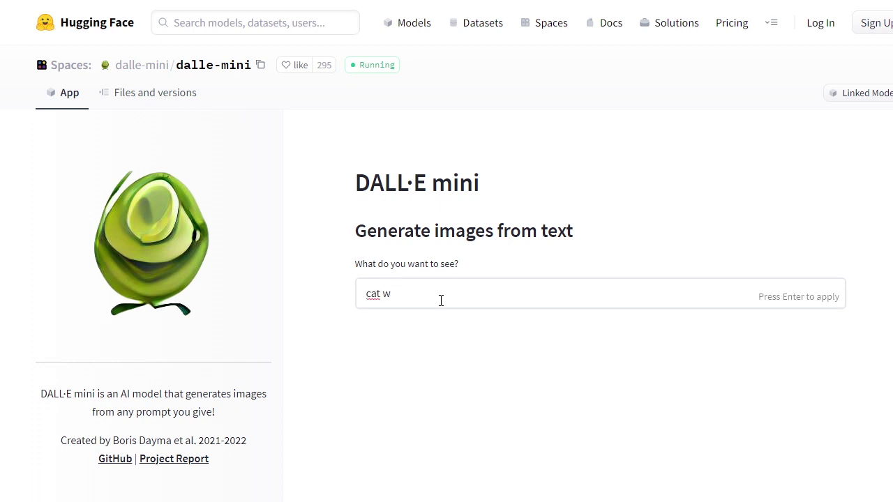
text(earing glasses)
key(Return)
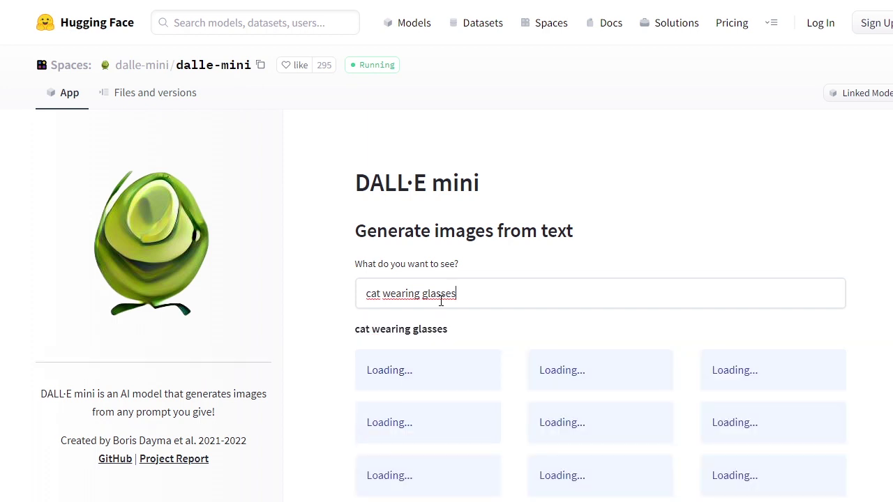
- Look over the generated cat images and generate another set from the same "cat wearing glasses" prompt
scroll(512, 217, down, 3)
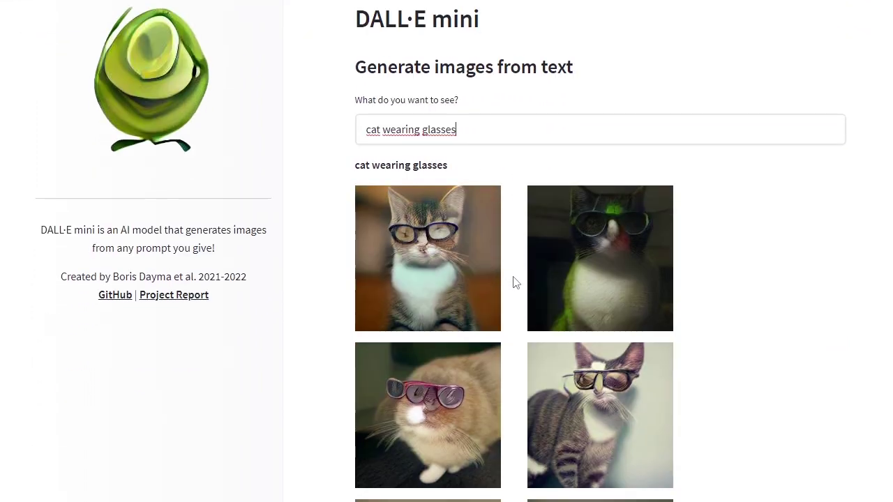
scroll(479, 285, down, 3)
scroll(595, 302, up, 2)
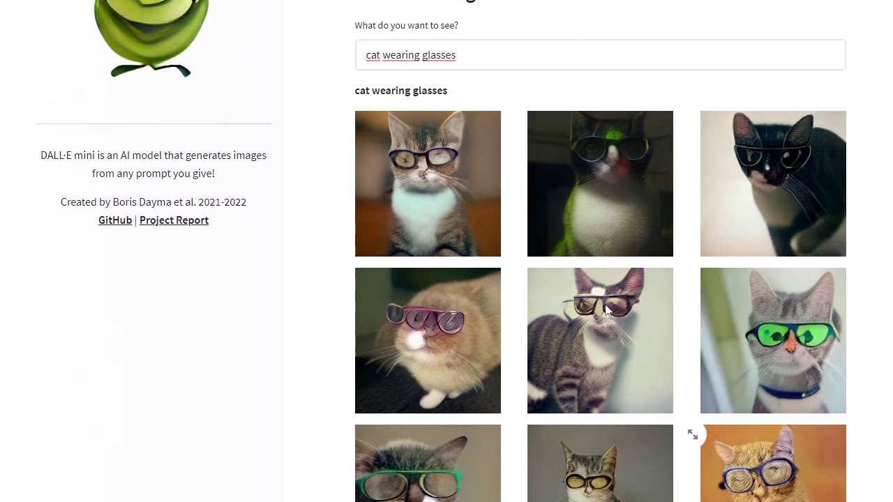
scroll(691, 285, down, 1)
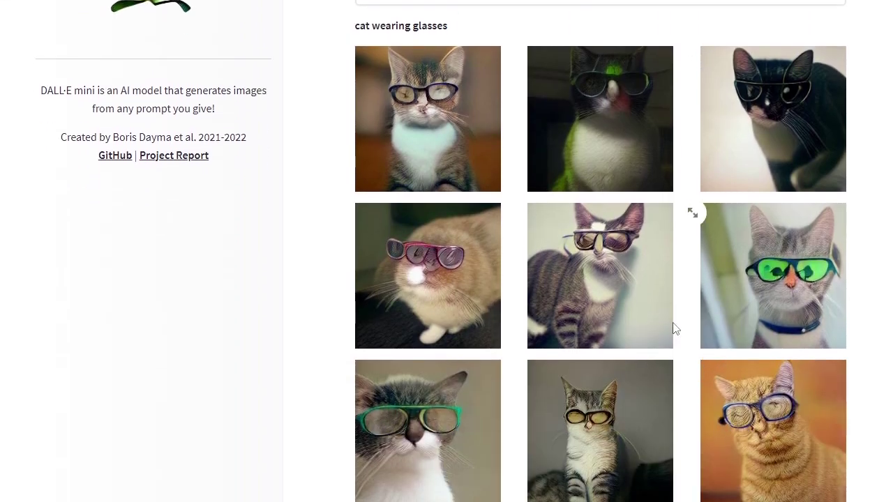
scroll(674, 328, down, 2)
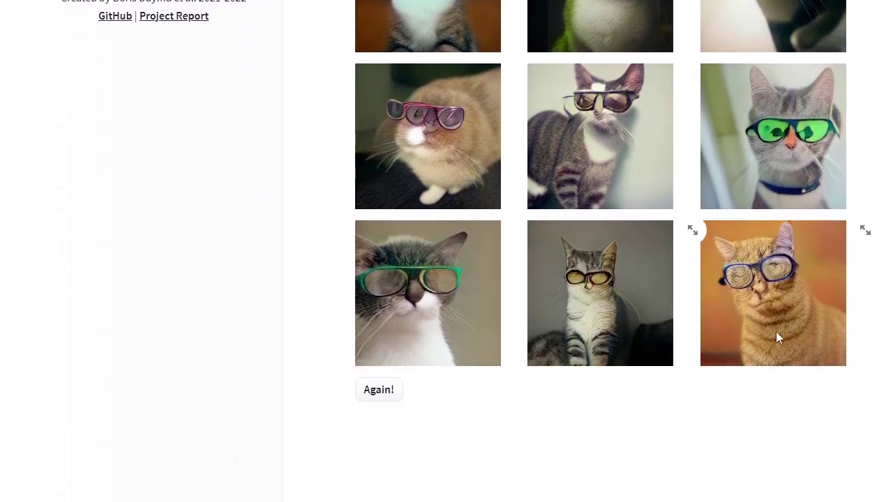
scroll(623, 311, up, 1)
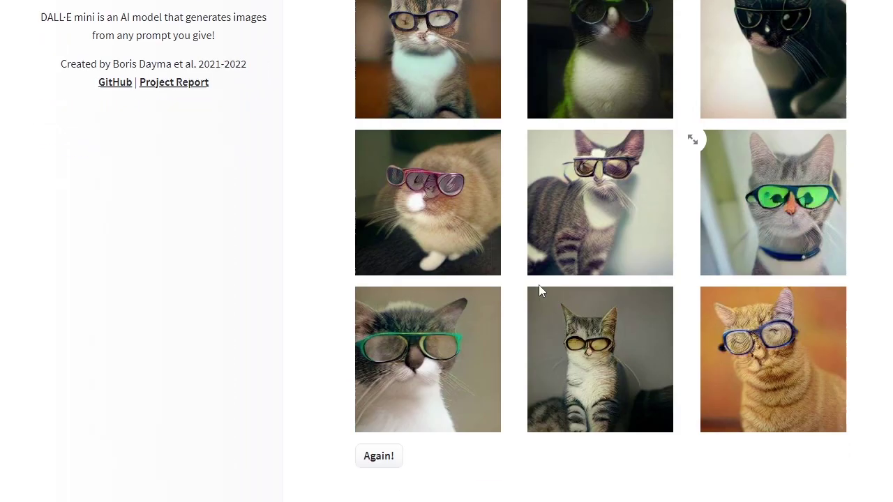
scroll(488, 335, down, 1)
click(379, 392)
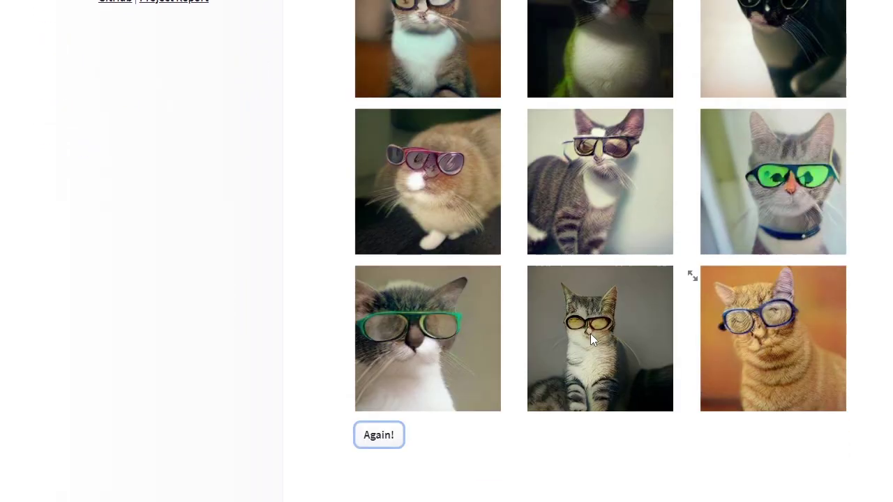
- Examine the regenerated grid of images showing cats wearing glasses
scroll(547, 328, down, 1)
scroll(547, 334, down, 1)
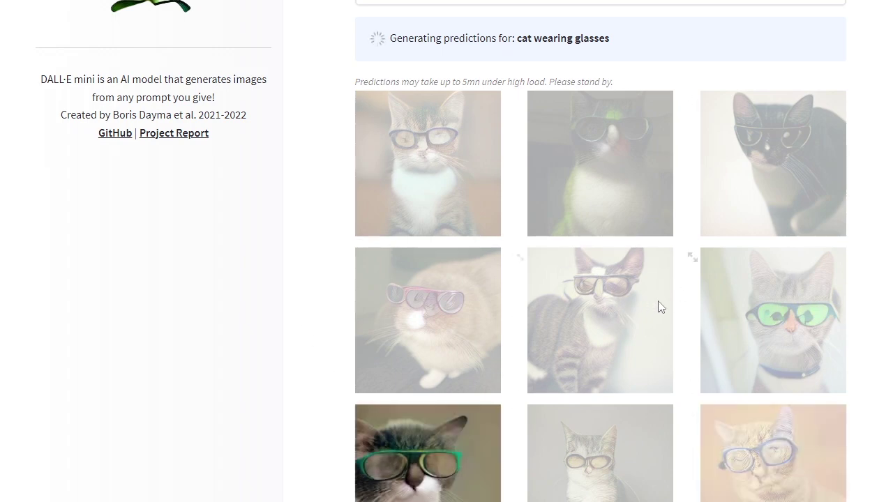
scroll(682, 390, down, 1)
scroll(616, 301, up, 1)
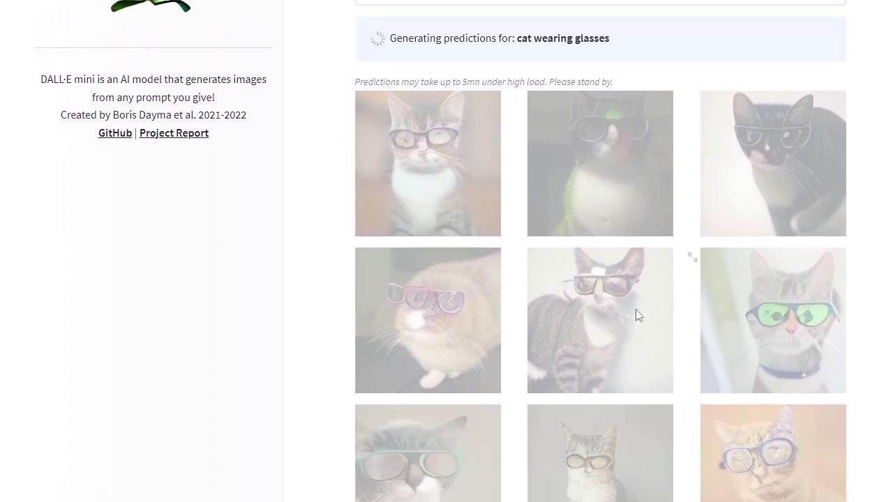
scroll(611, 362, down, 1)
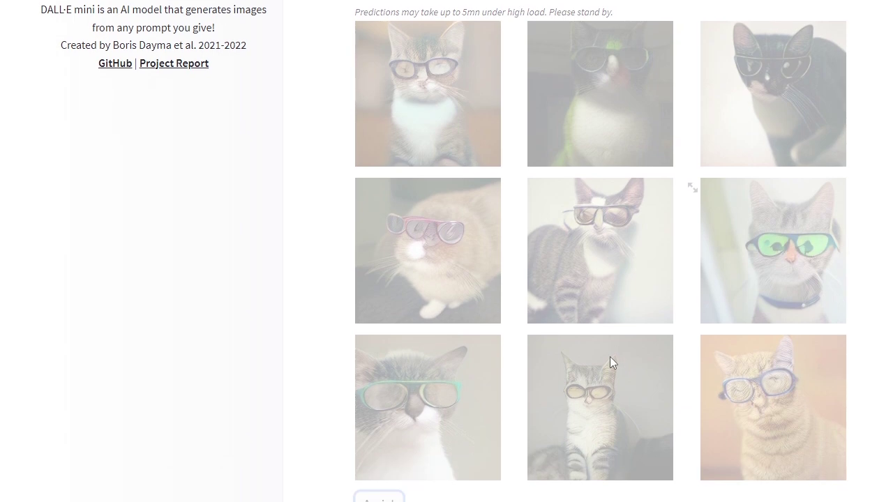
scroll(596, 358, up, 2)
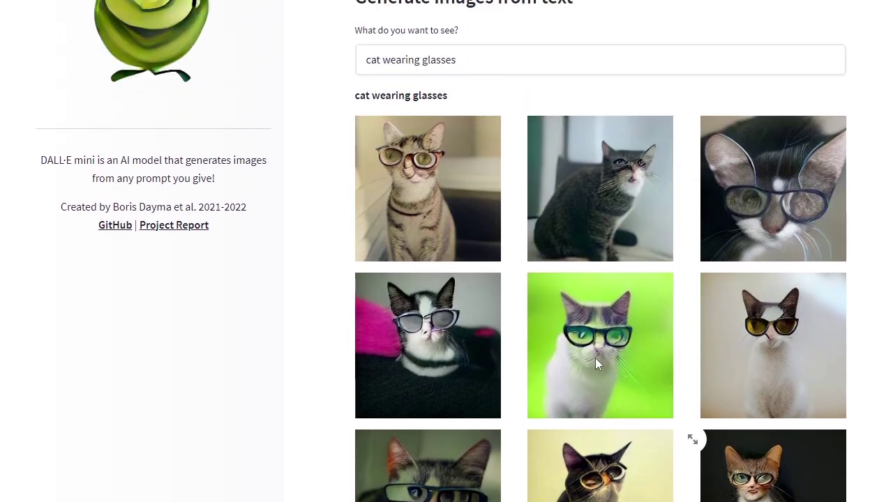
scroll(596, 358, down, 1)
scroll(523, 205, down, 1)
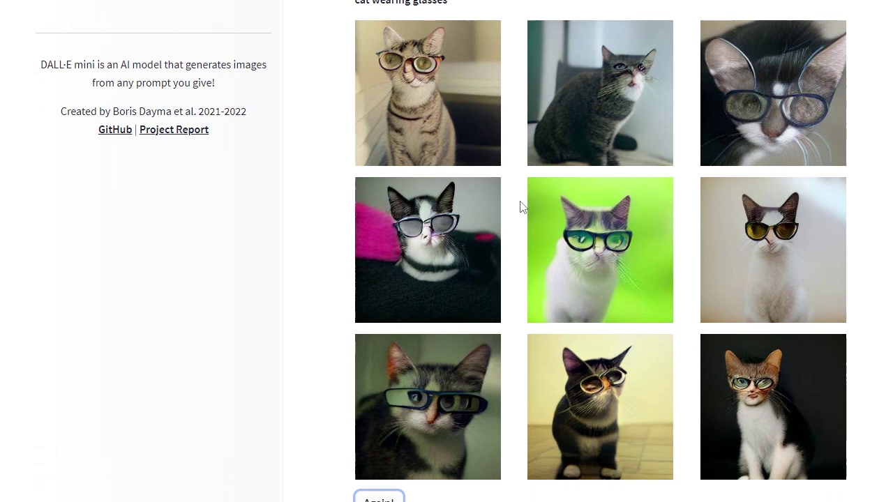
scroll(523, 206, up, 1)
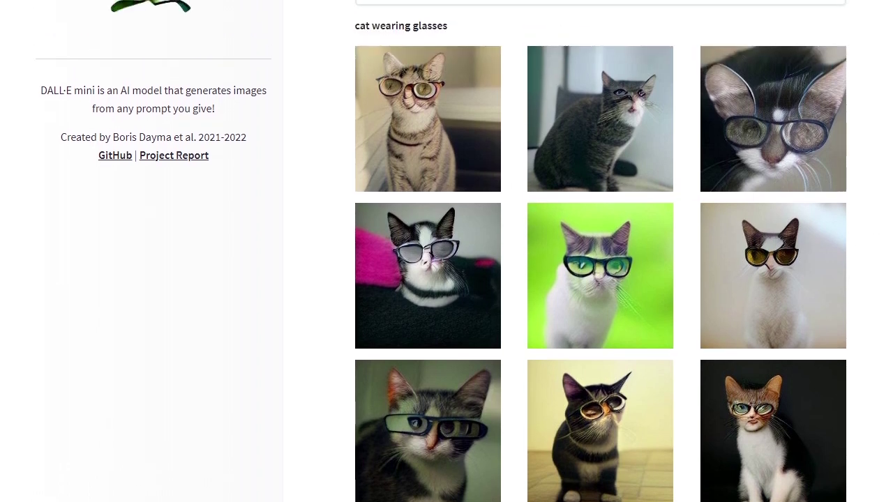
scroll(877, 241, down, 1)
scroll(601, 251, up, 1)
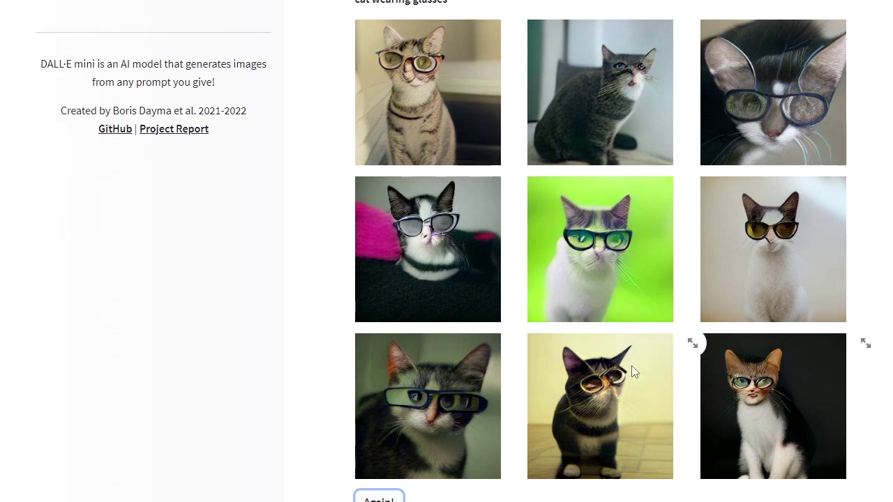
scroll(768, 244, up, 2)
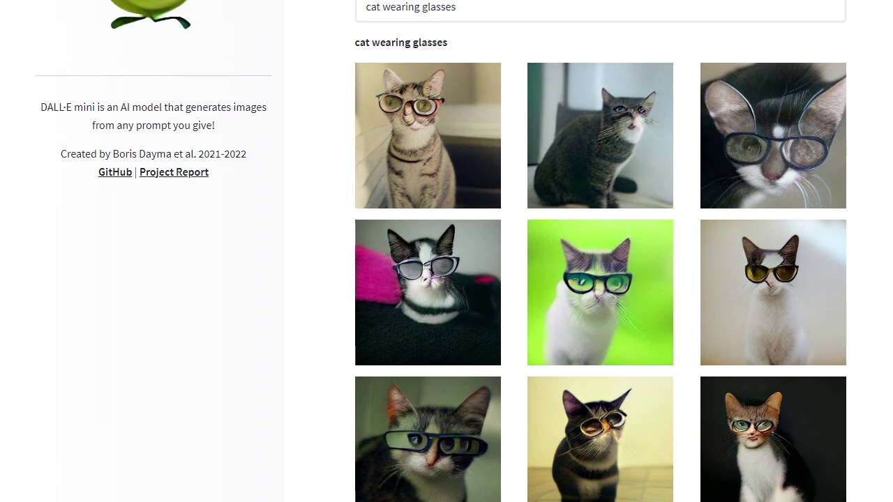
scroll(504, 124, down, 1)
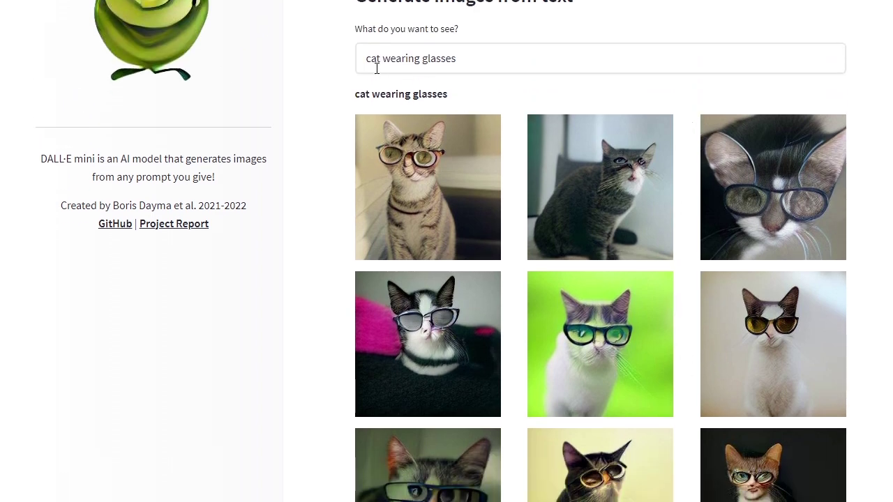
- Replace "wearing glasses" in the prompt with "holding a cup of tea" and generate the images
drag(381, 59, 479, 60)
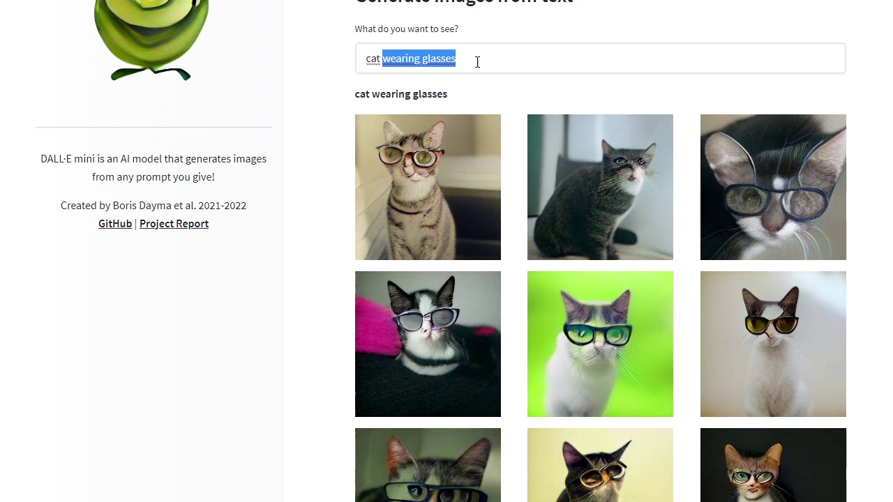
text(holding a cp)
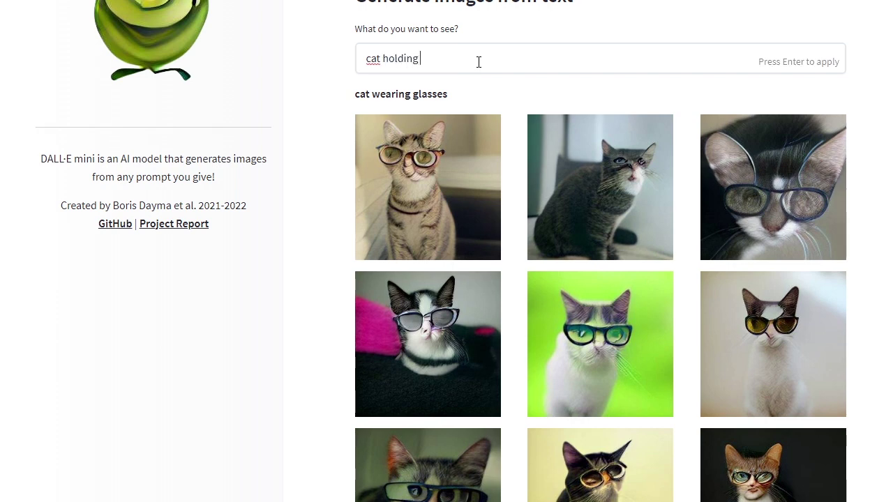
text(u of)
key(BackSpace)
key(BackSpace)
key(BackSpace)
key(BackSpace)
key(BackSpace)
key(BackSpace)
text(up of tea)
key(Return)
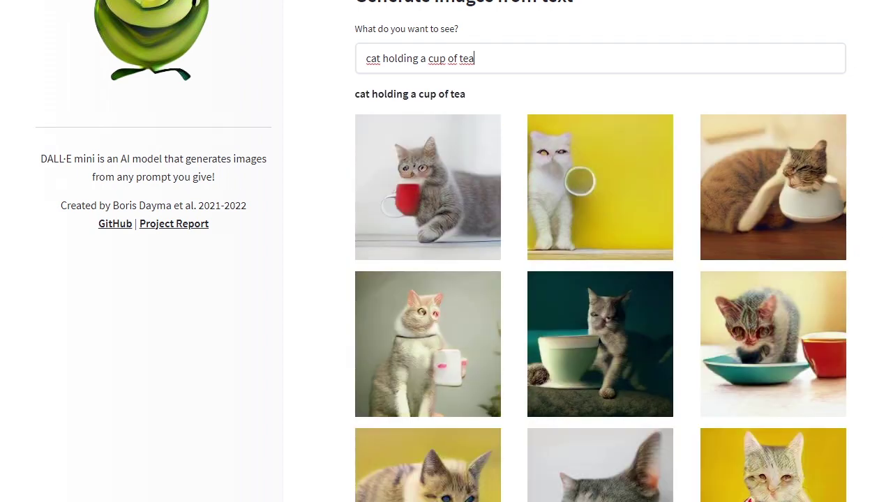
- Generate another set of images for "cat holding a cup of tea" and look them over
scroll(796, 203, down, 1)
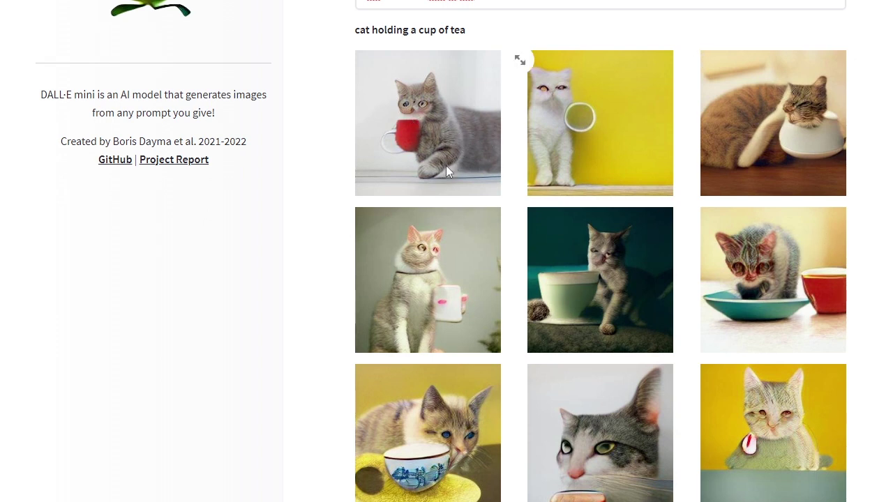
scroll(886, 272, down, 1)
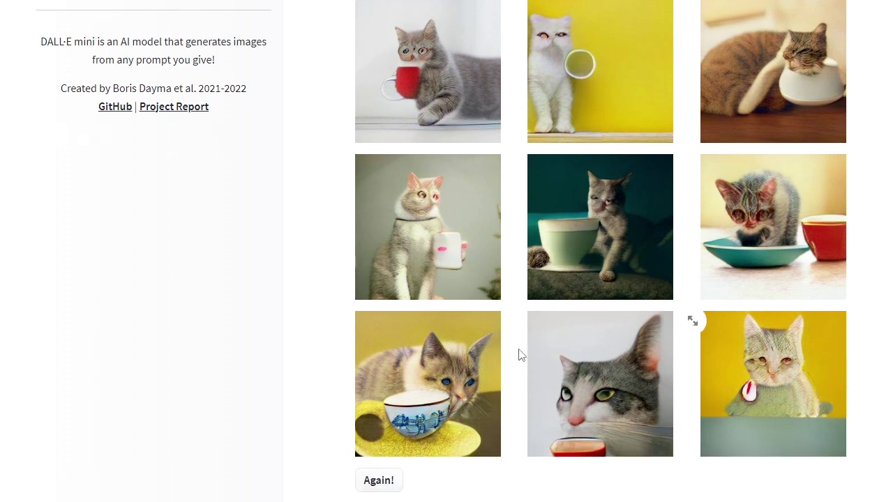
click(370, 482)
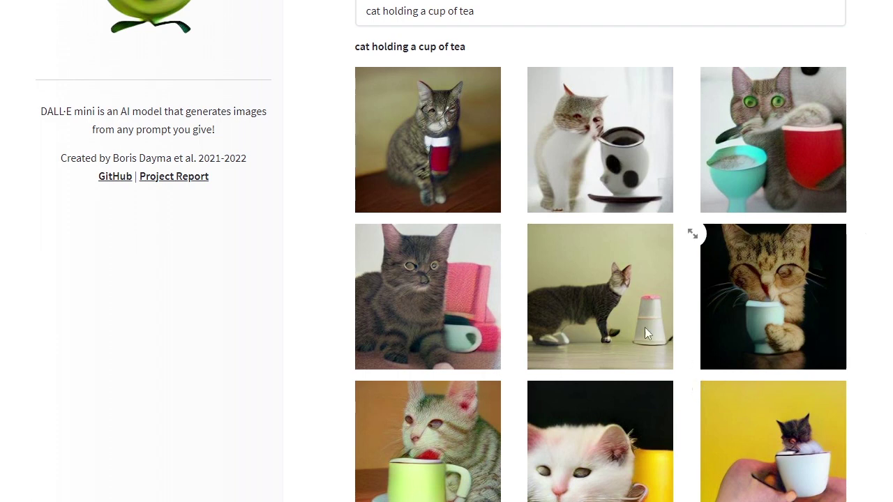
scroll(772, 277, down, 1)
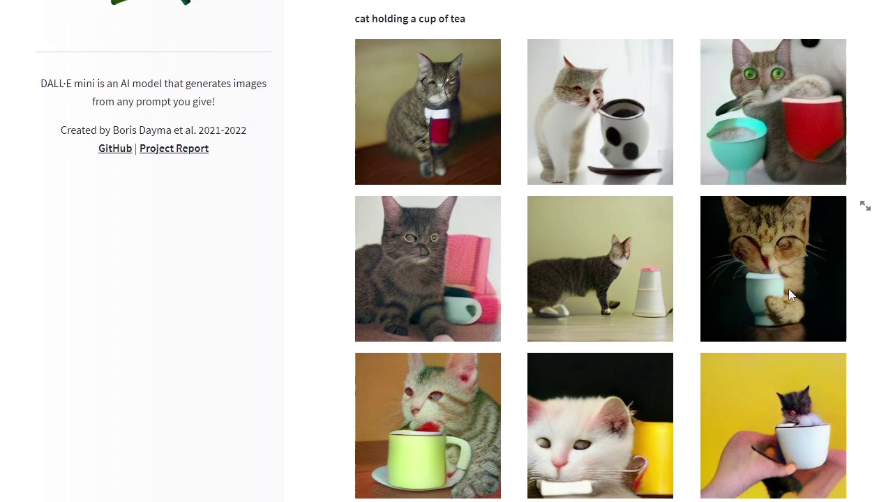
- Replace the whole prompt with "a dog is watching tv sitting on a couch" and generate the images
scroll(761, 271, up, 4)
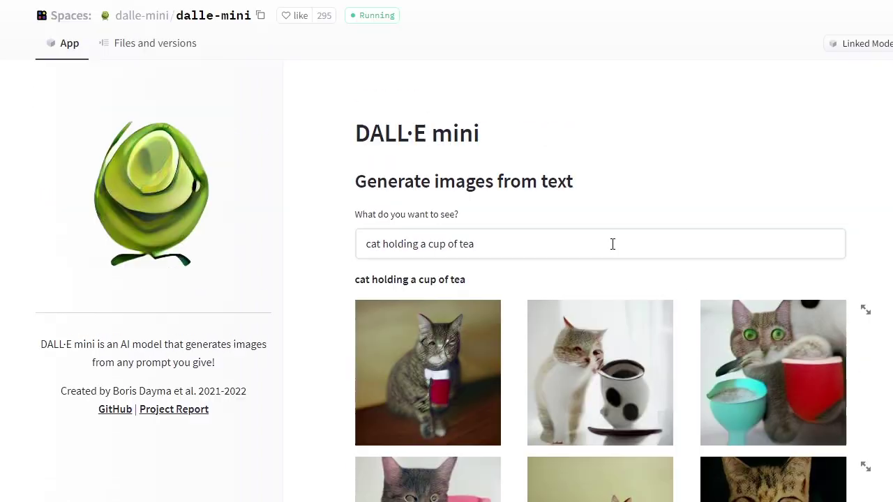
triple_click(519, 253)
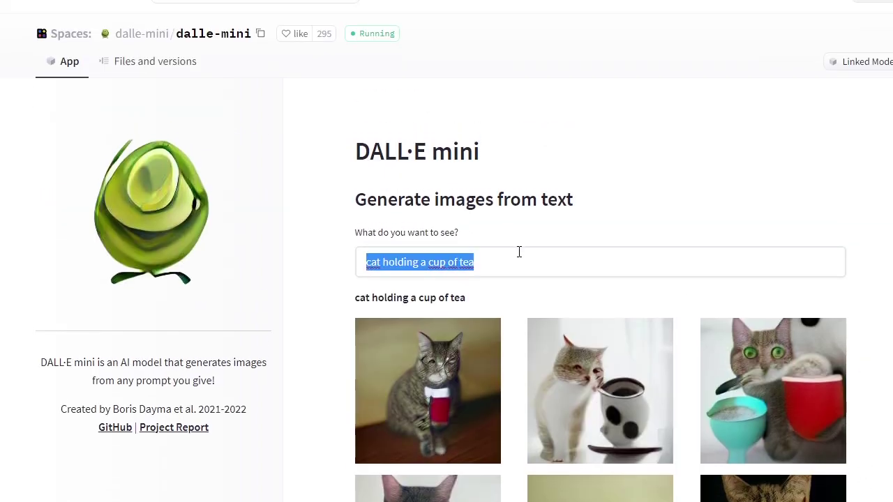
key(BackSpace)
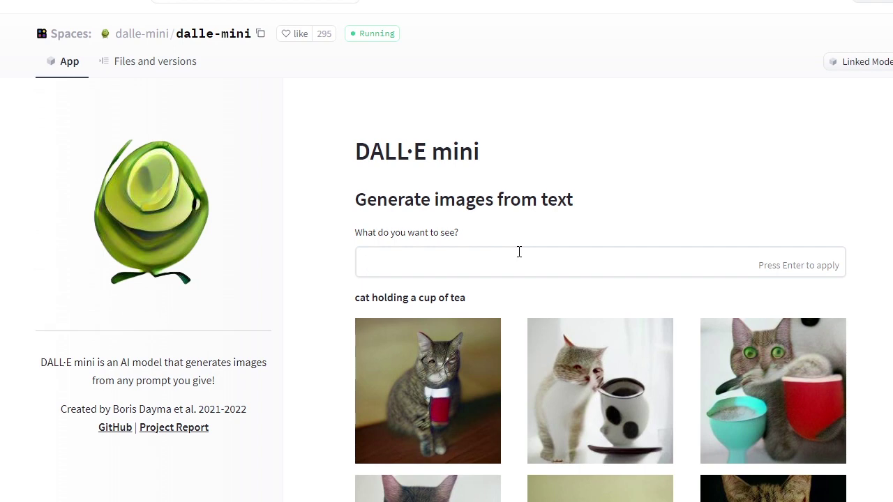
scroll(520, 253, down, 2)
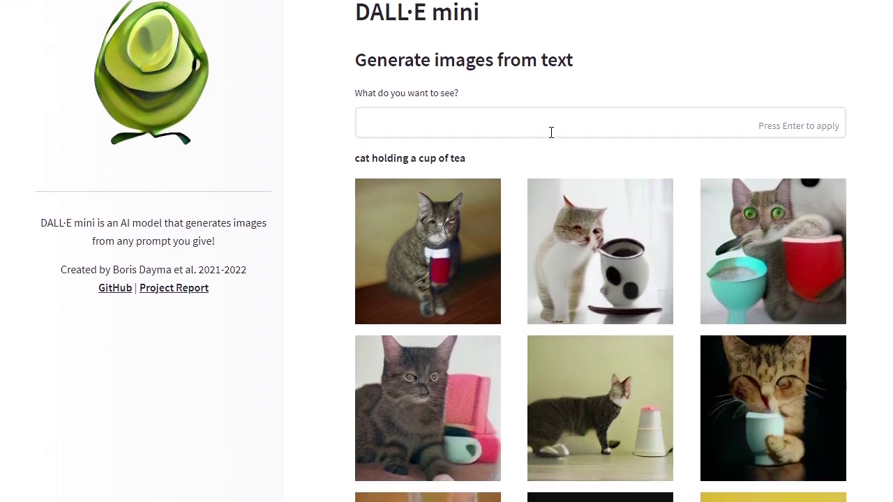
text(a dog is watchin tv)
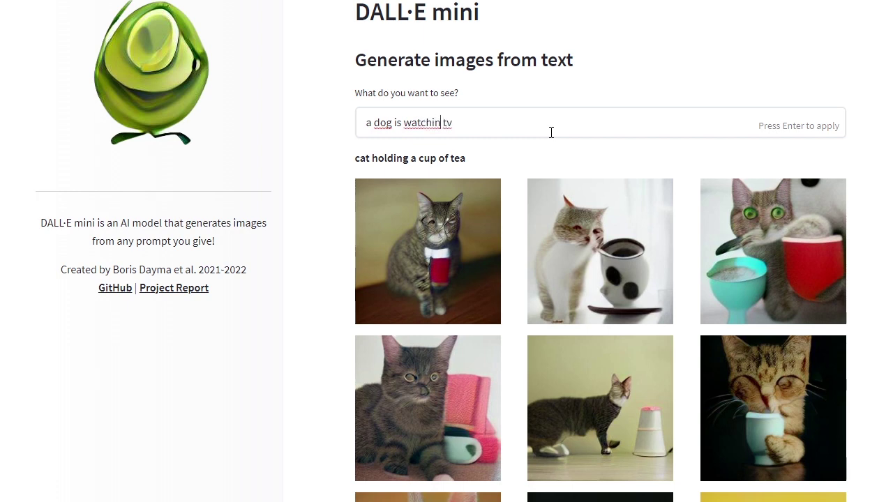
text(g)
text( sitting on a couch)
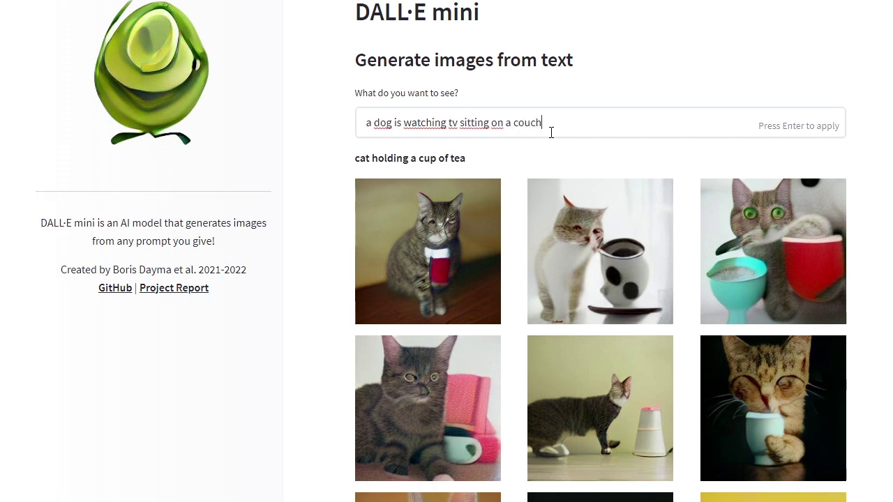
key(Return)
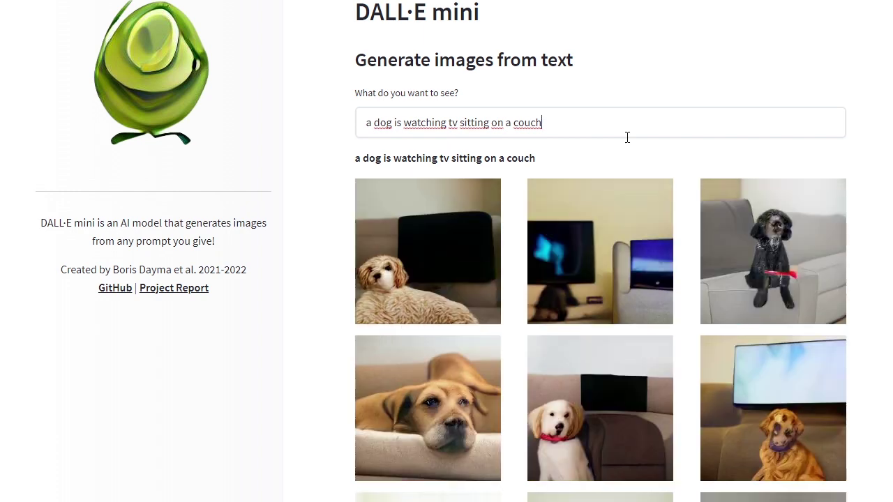
- Examine the full grid of images generated for the dog watching tv on a couch
scroll(640, 251, down, 2)
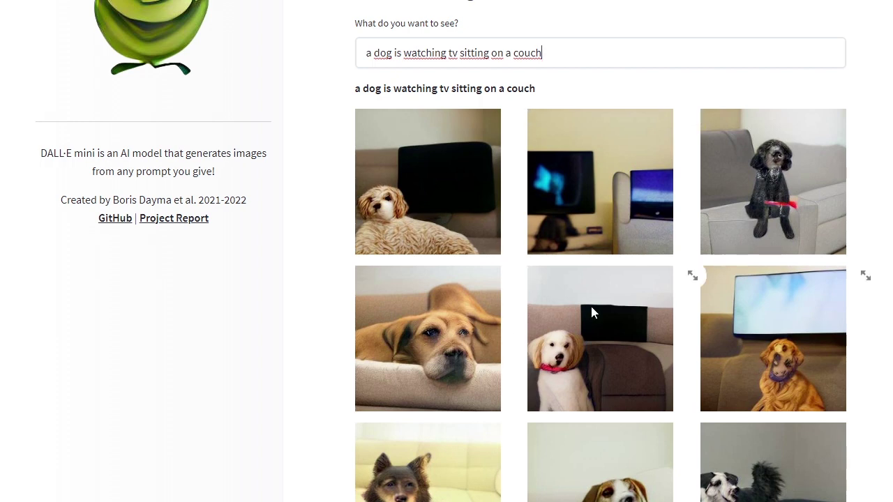
scroll(729, 304, down, 4)
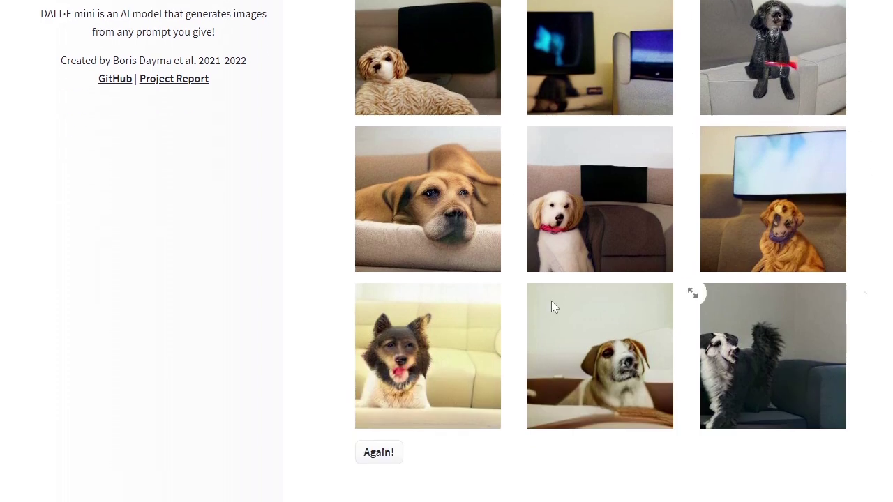
scroll(440, 272, up, 4)
scroll(479, 345, down, 4)
scroll(360, 273, up, 2)
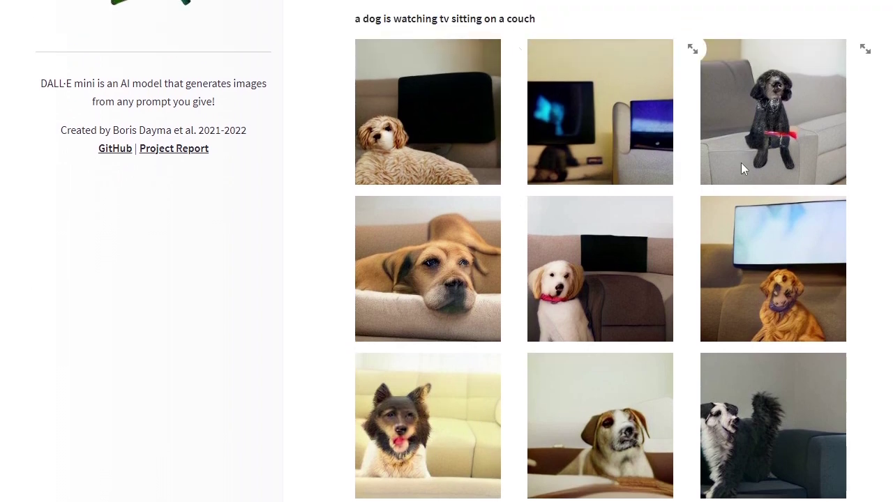
scroll(731, 439, down, 2)
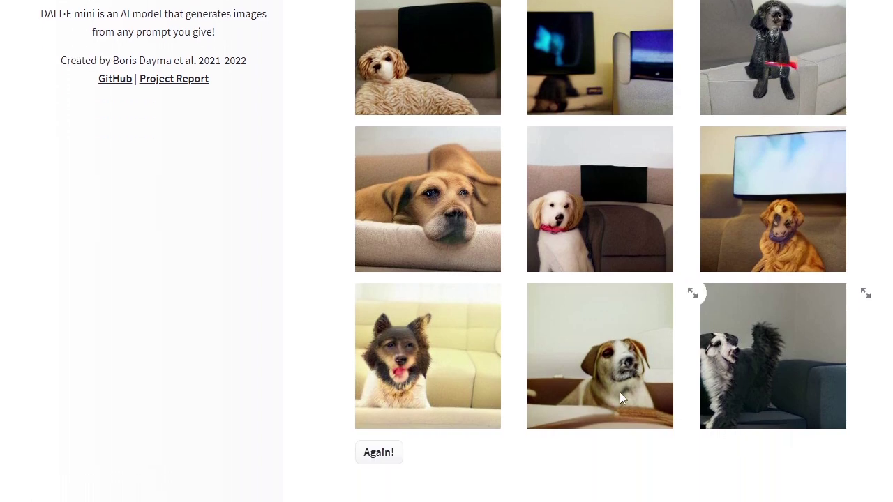
- Replace the prompt with "a cat", generate the images and look them over
scroll(579, 419, up, 2)
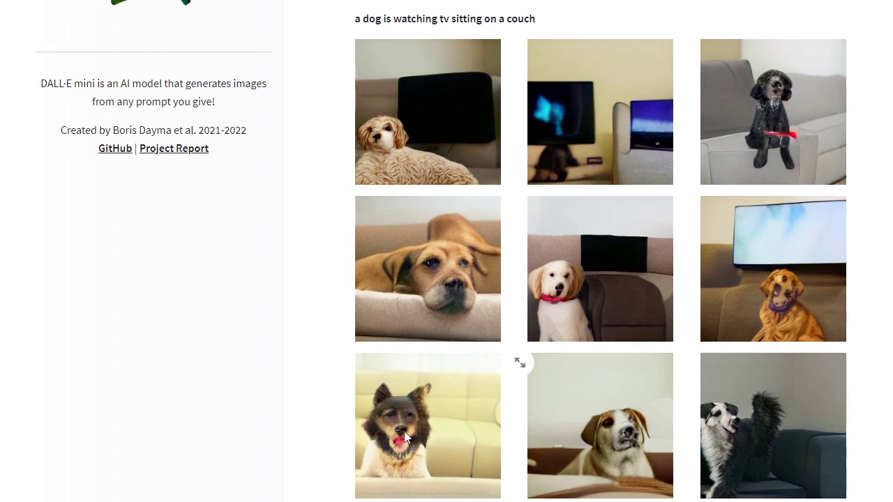
scroll(483, 341, up, 5)
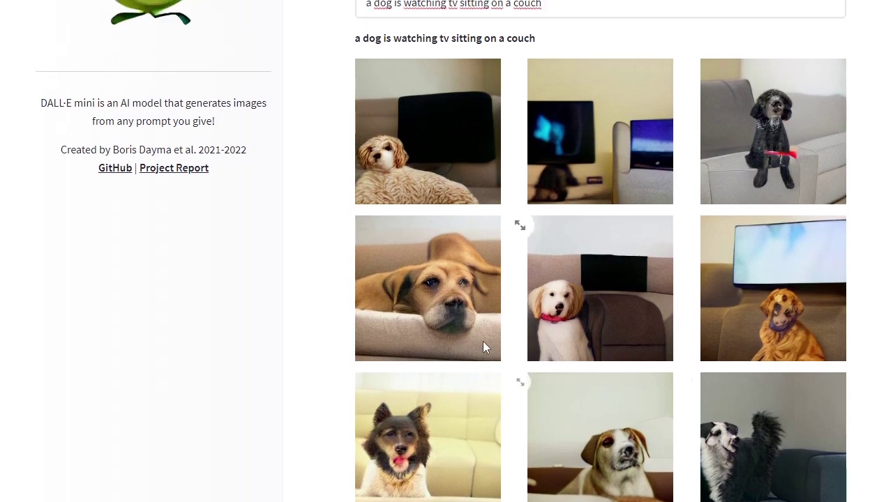
triple_click(598, 182)
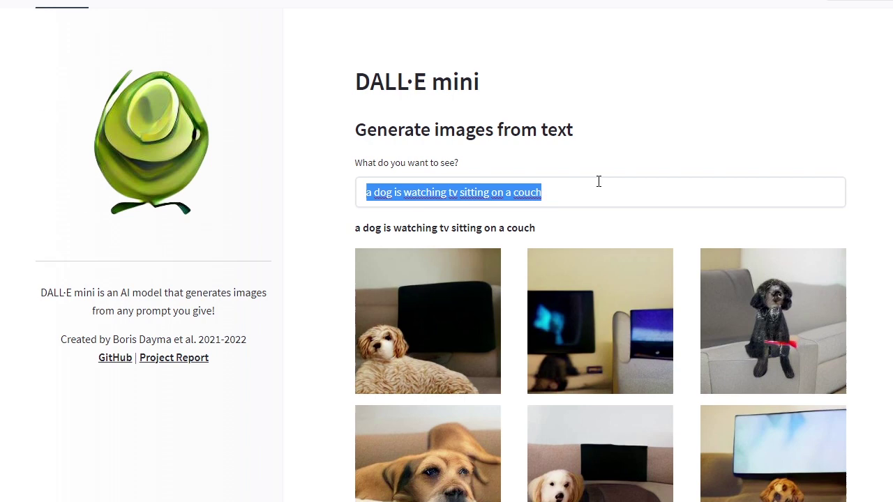
key(BackSpace)
text(a cat)
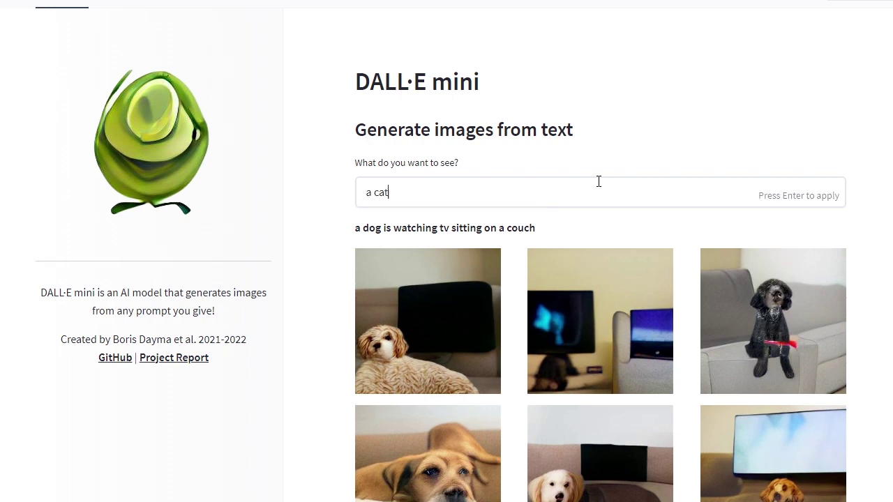
key(Return)
scroll(604, 178, down, 3)
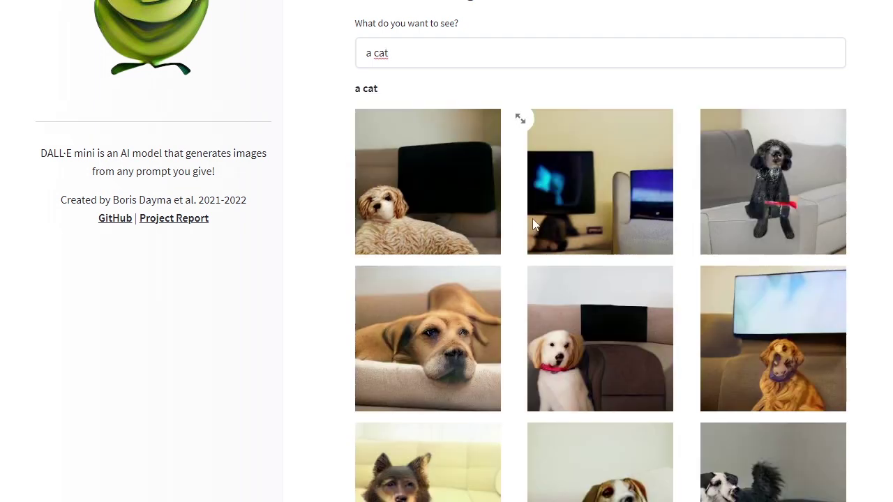
scroll(874, 269, down, 2)
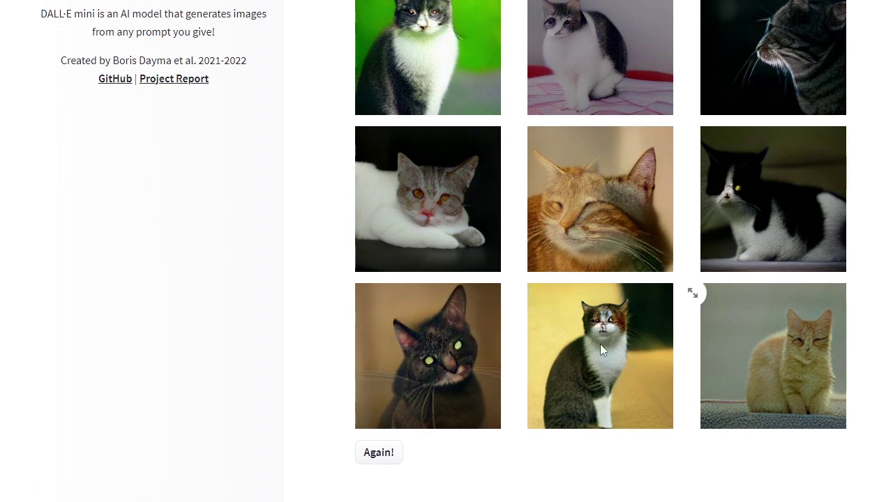
scroll(635, 349, up, 2)
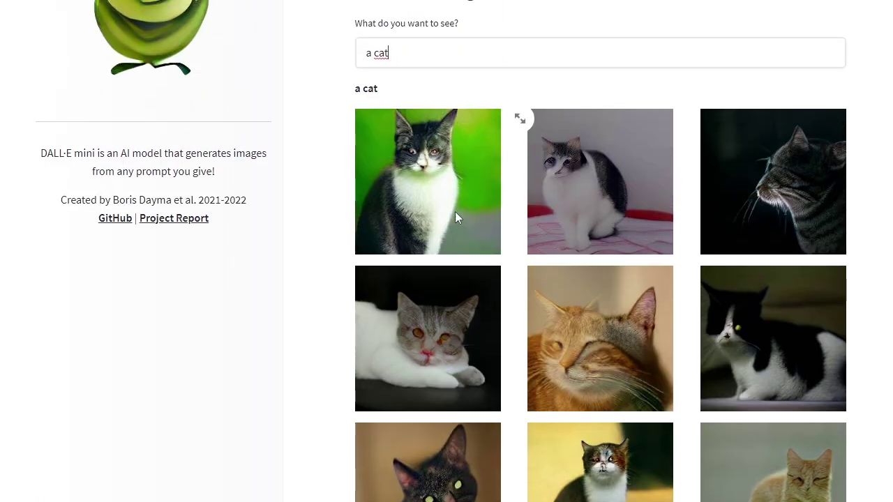
- Replace the prompt with "a monitor stand for cheap" and generate the images
triple_click(569, 55)
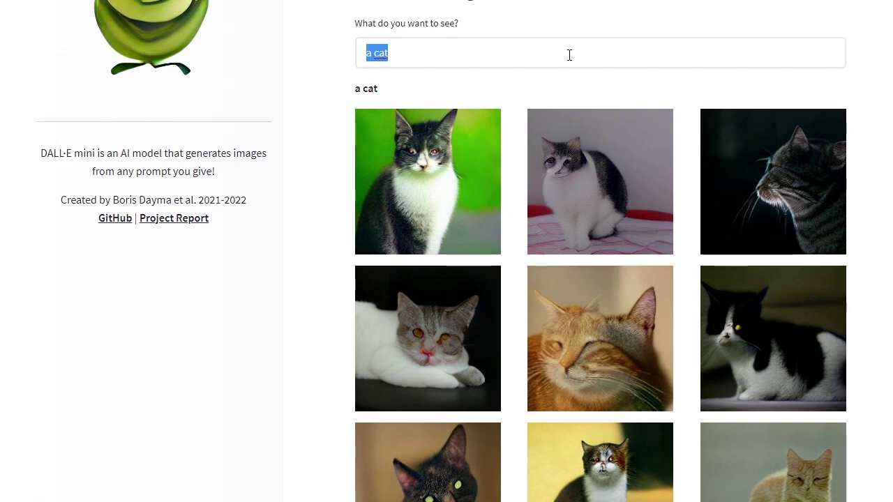
key(BackSpace)
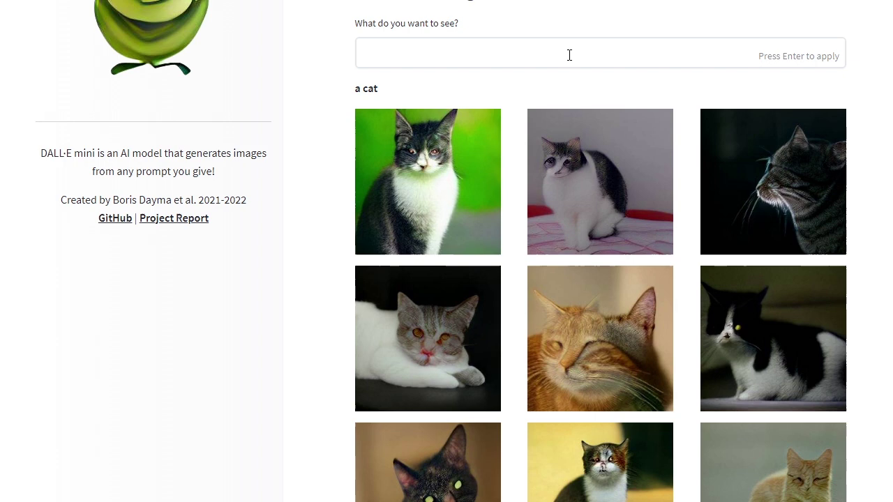
text(a monitor)
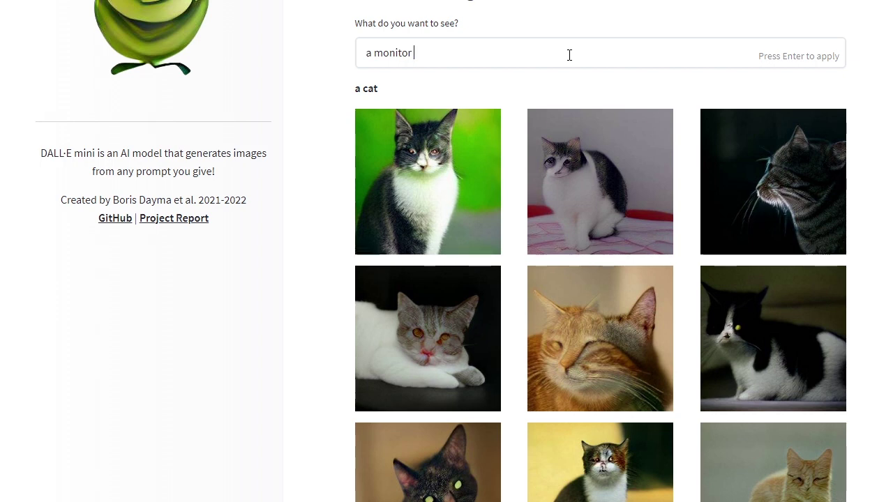
text( stand for cheap)
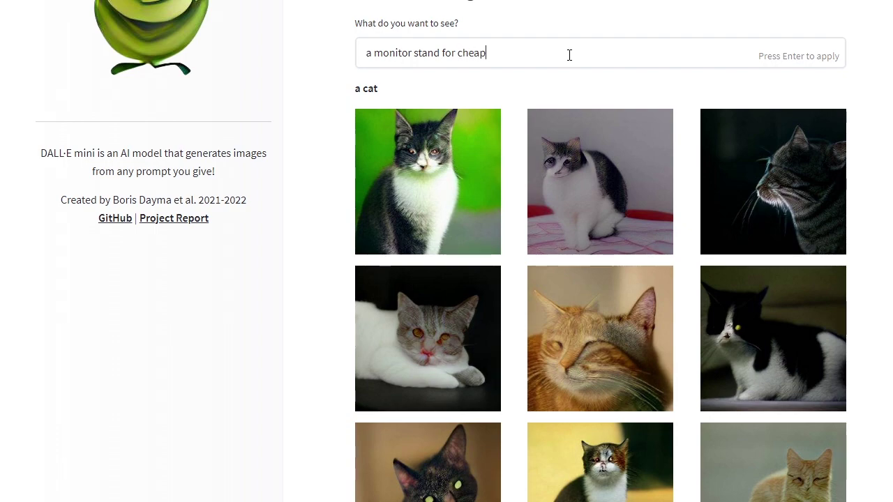
key(Return)
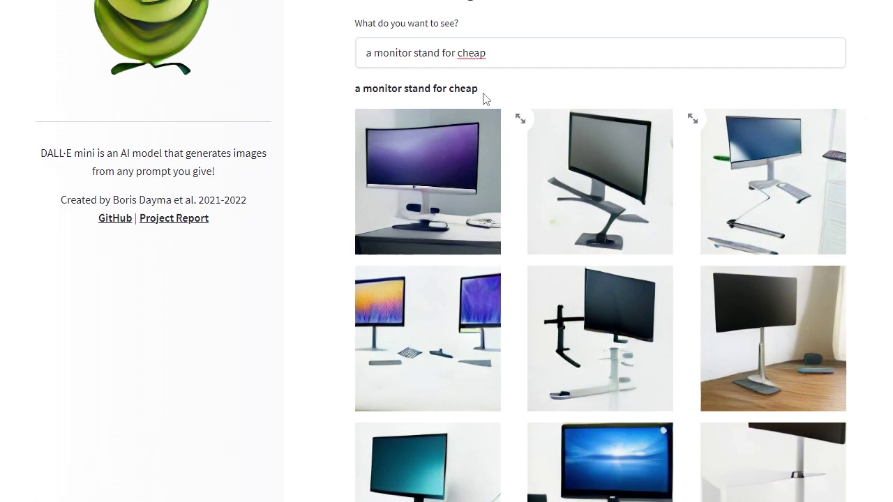
- Replace the monitor stand prompt with "a mouse gamer" and generate the images
double_click(546, 61)
click(565, 61)
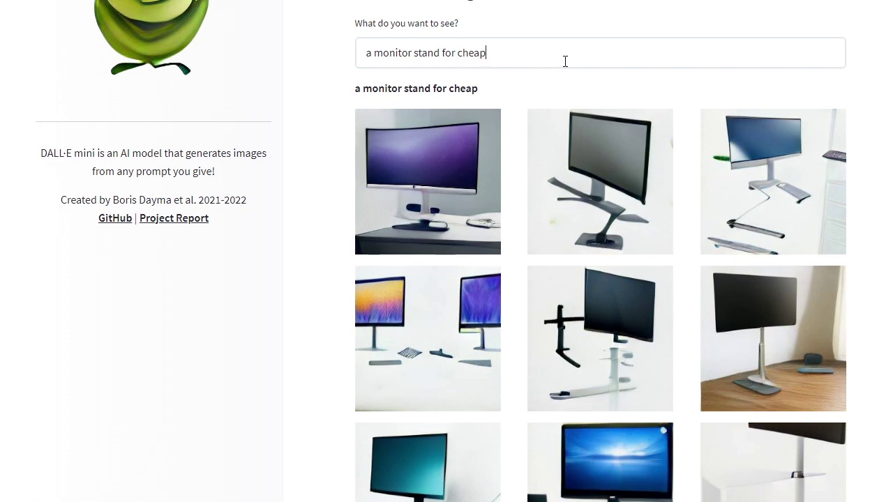
triple_click(565, 62)
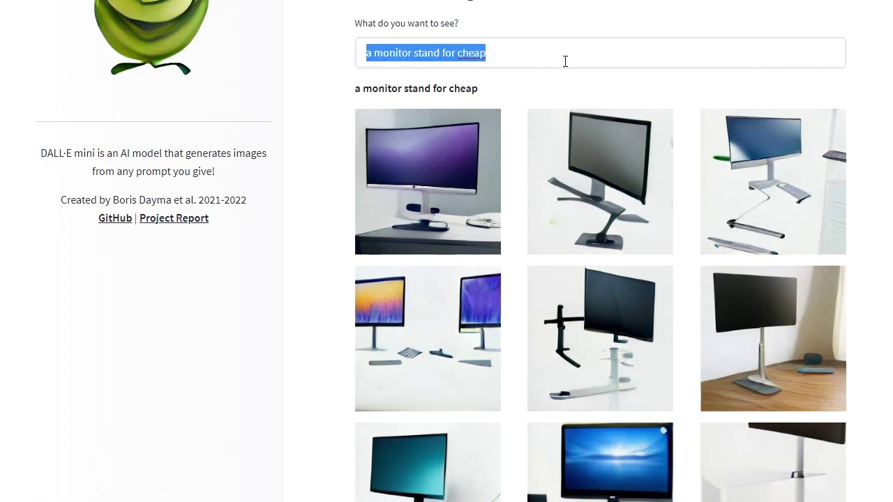
text(a m)
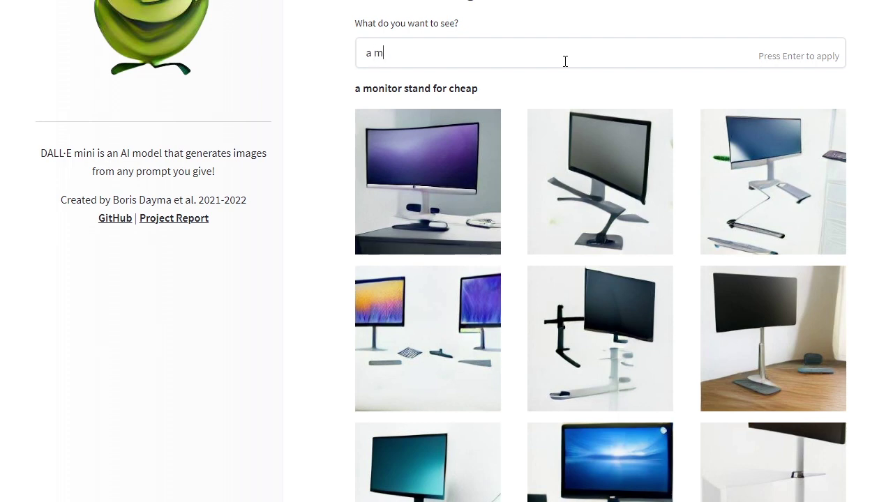
text(ouser)
key(BackSpace)
text(mage)
key(BackSpace)
key(BackSpace)
key(BackSpace)
key(BackSpace)
key(BackSpace)
text(gamer)
key(Return)
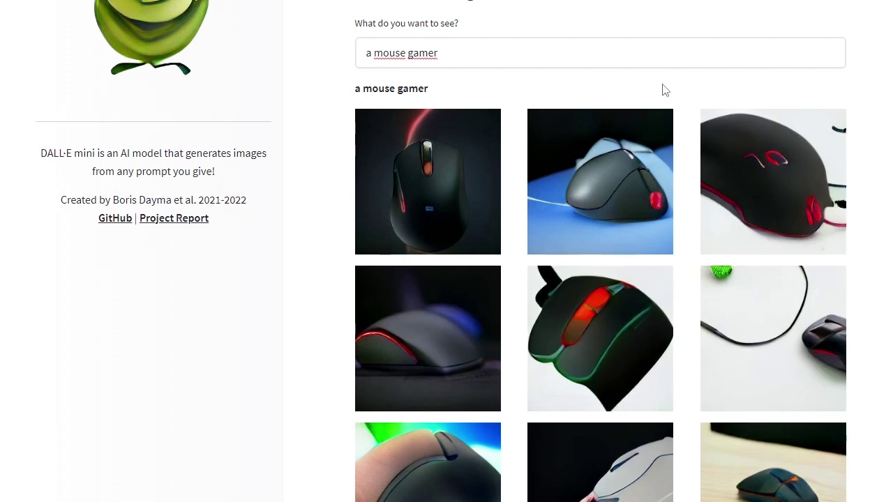
- Add "white" to the prompt so it reads "a white mouse gamer" and generate the images
scroll(529, 145, down, 1)
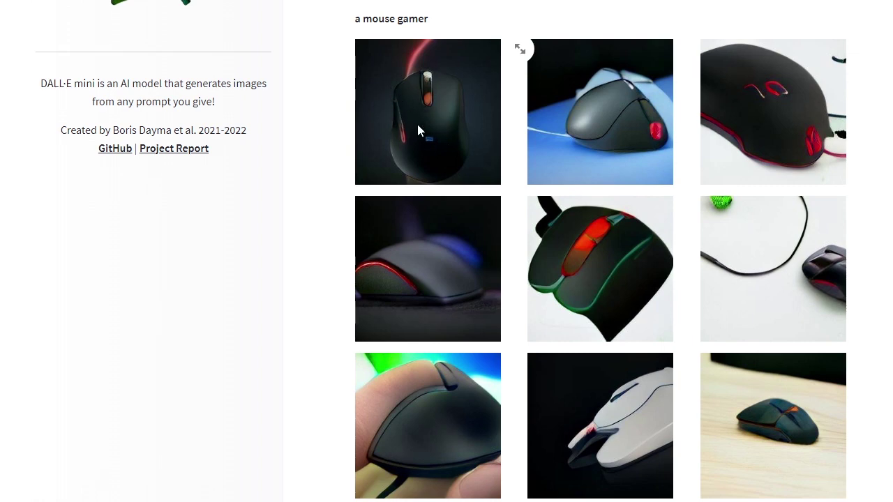
scroll(767, 153, down, 1)
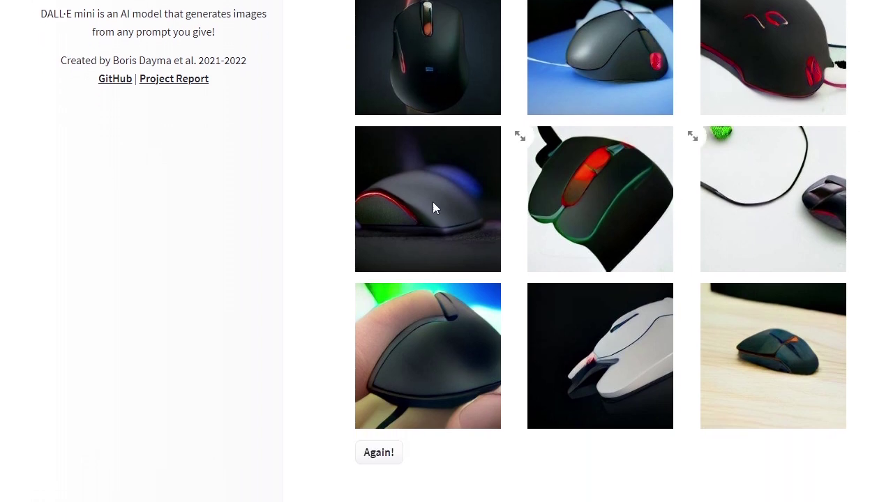
scroll(724, 271, up, 1)
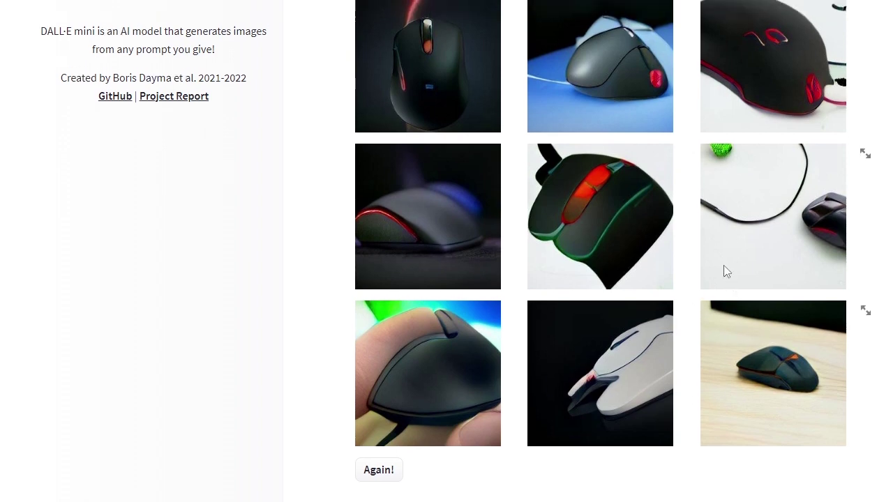
scroll(726, 269, up, 1)
scroll(741, 201, up, 2)
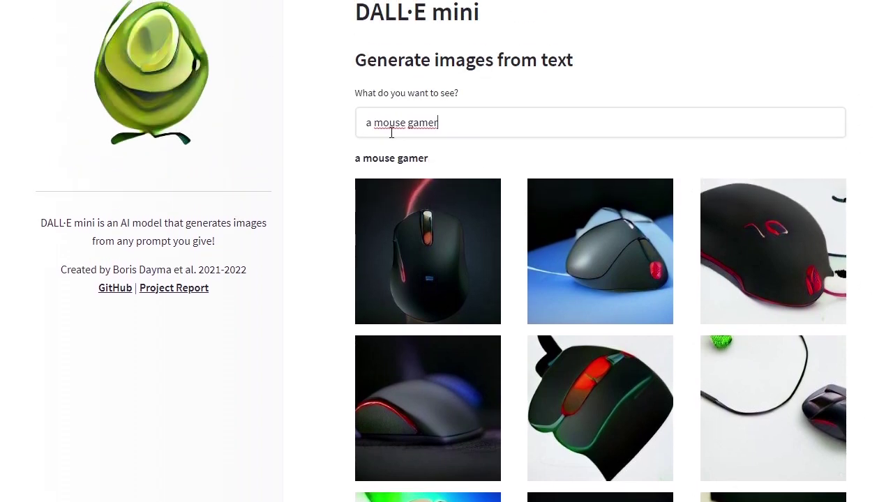
click(374, 123)
text(white)
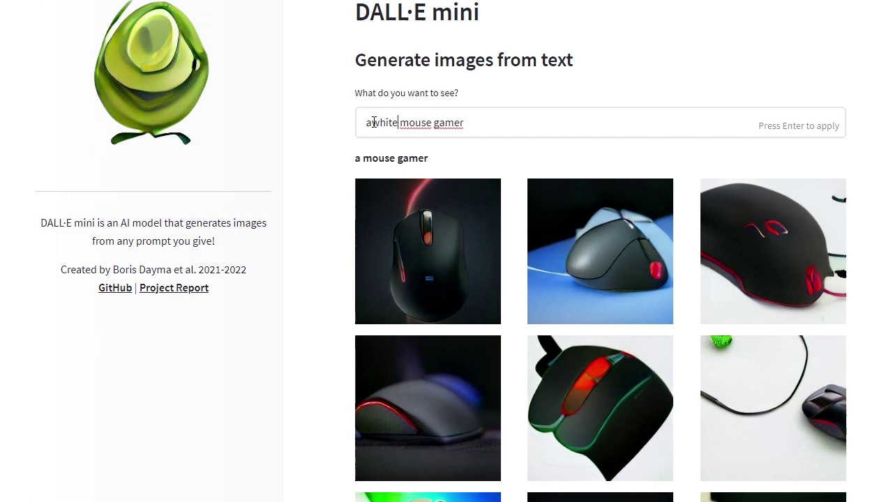
key(Return)
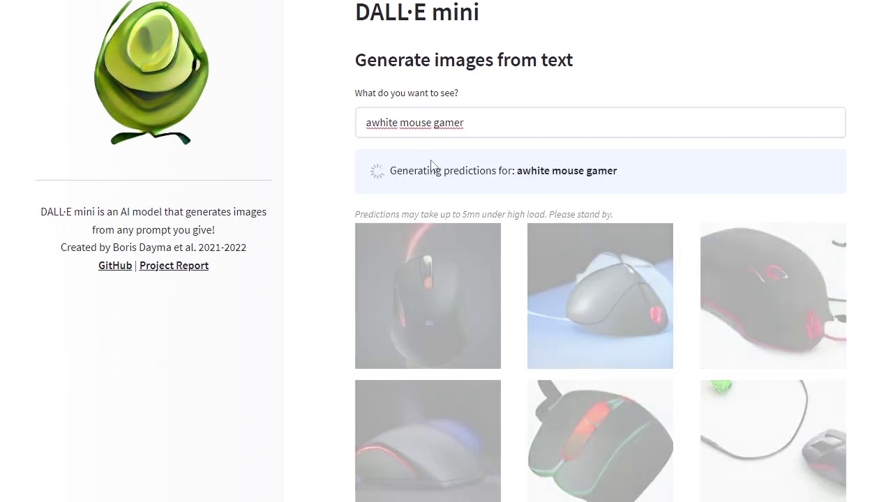
click(371, 123)
key(Return)
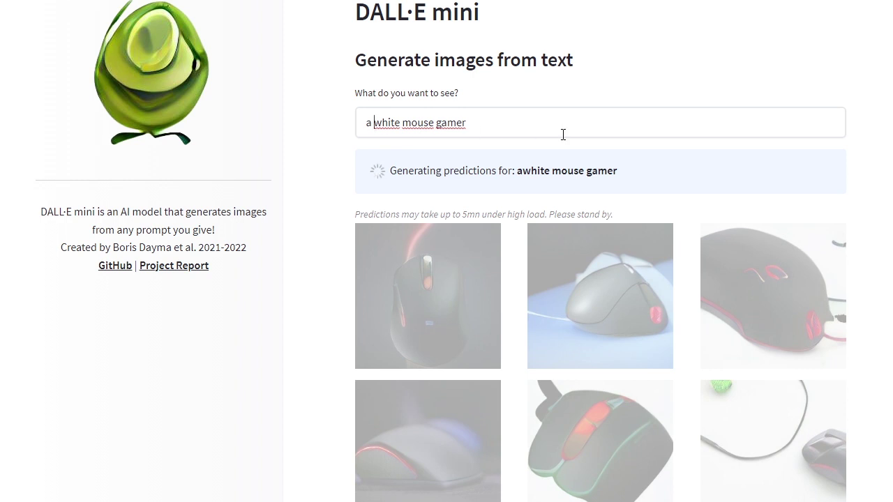
scroll(633, 135, down, 3)
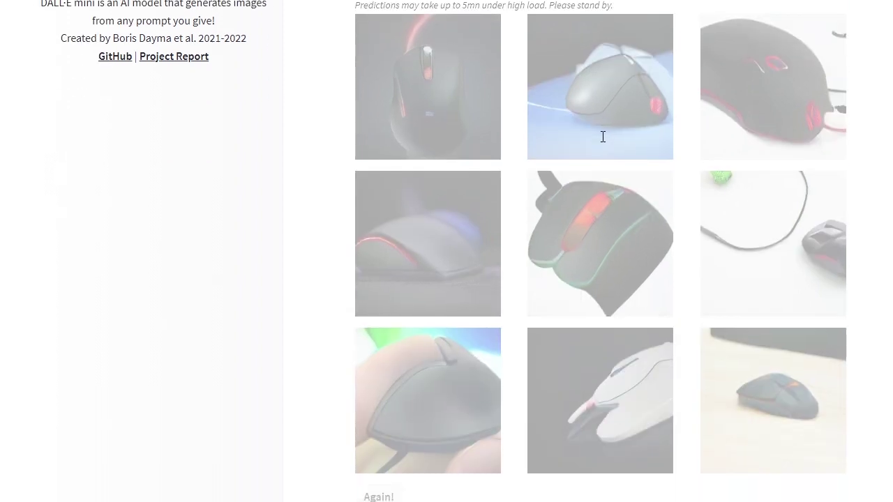
scroll(603, 137, up, 1)
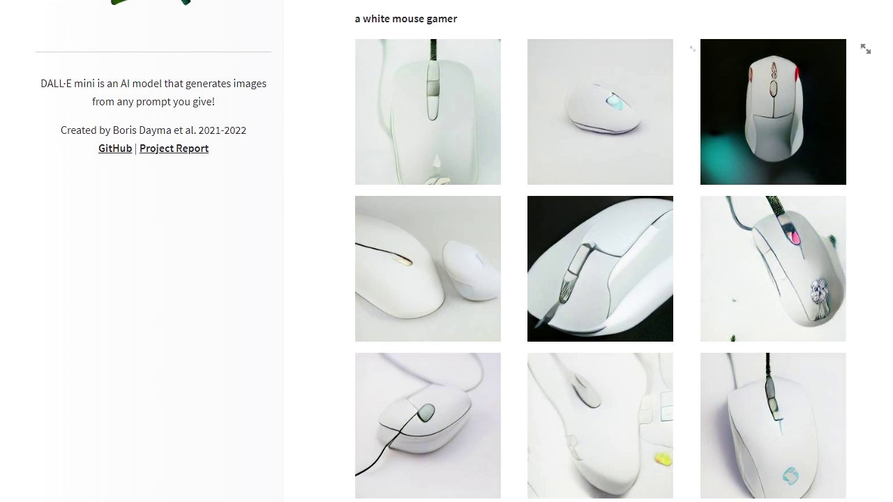
- Replace the whole prompt with "call of duty modern warzone in brazil 1970's" and generate the images
scroll(726, 167, down, 1)
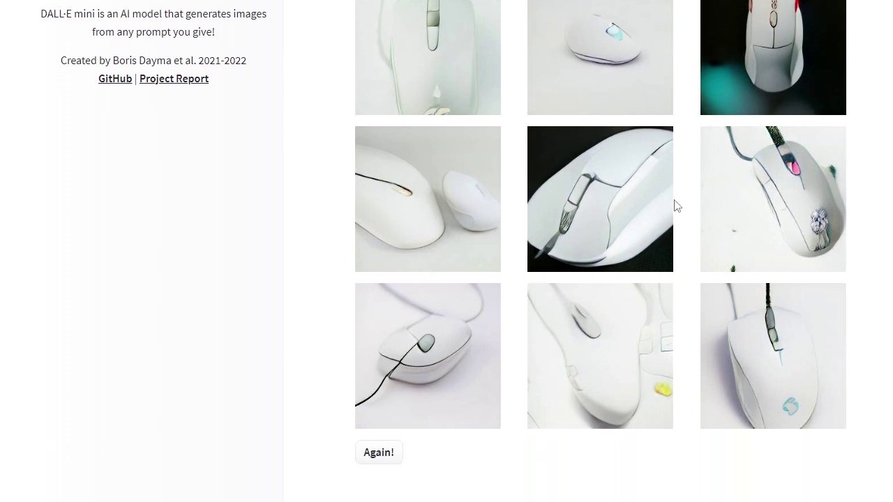
scroll(673, 298, up, 2)
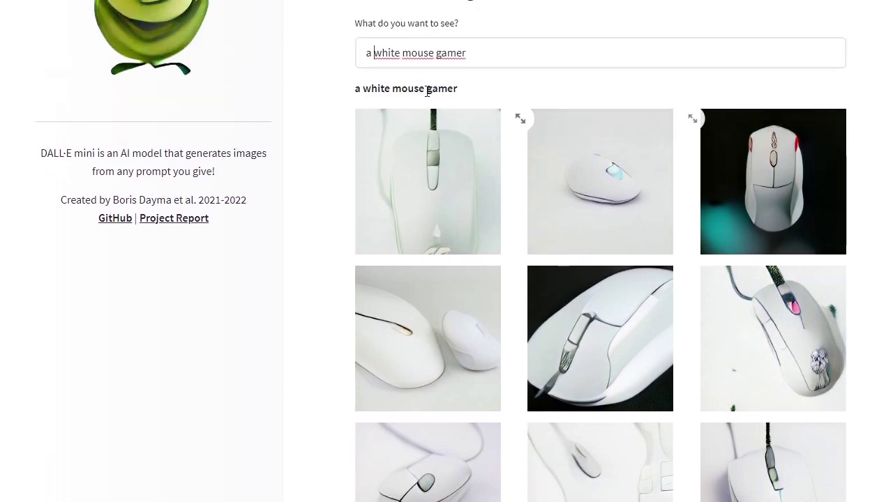
triple_click(547, 61)
key(BackSpace)
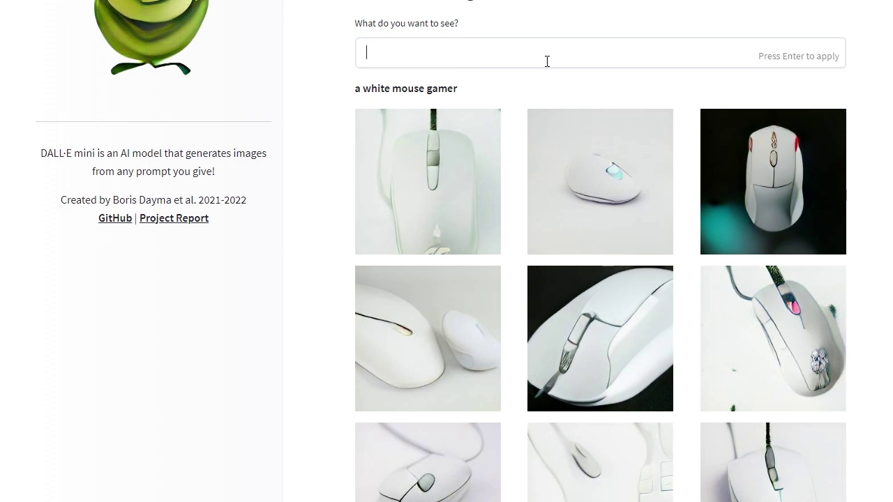
text(callf)
key(BackSpace)
text(of duty more)
key(BackSpace)
key(BackSpace)
text(dern )
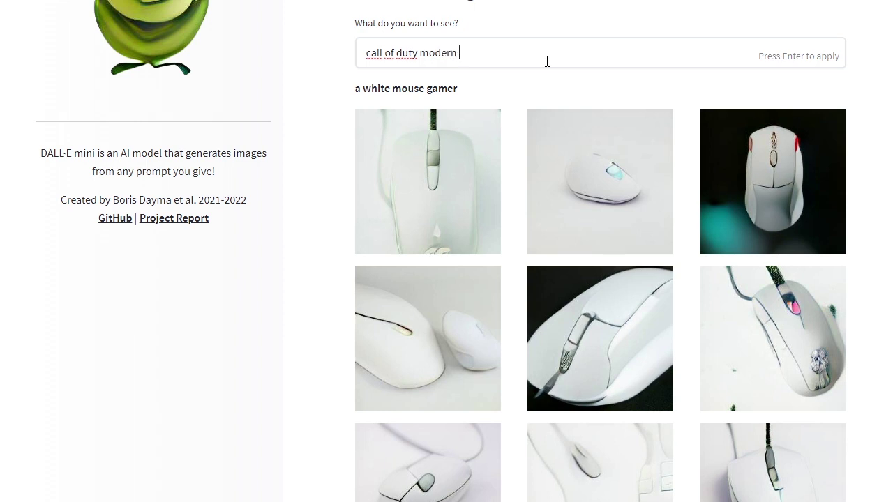
text(warzone in brazil)
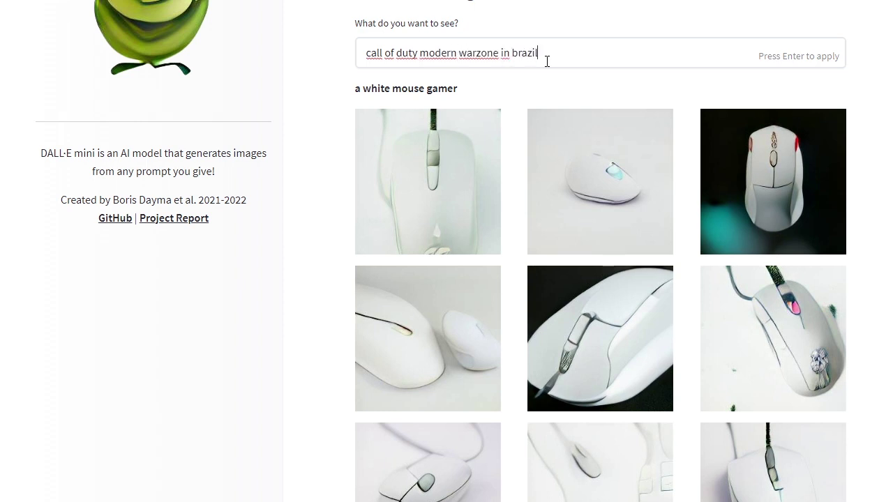
text( 1970's)
key(Return)
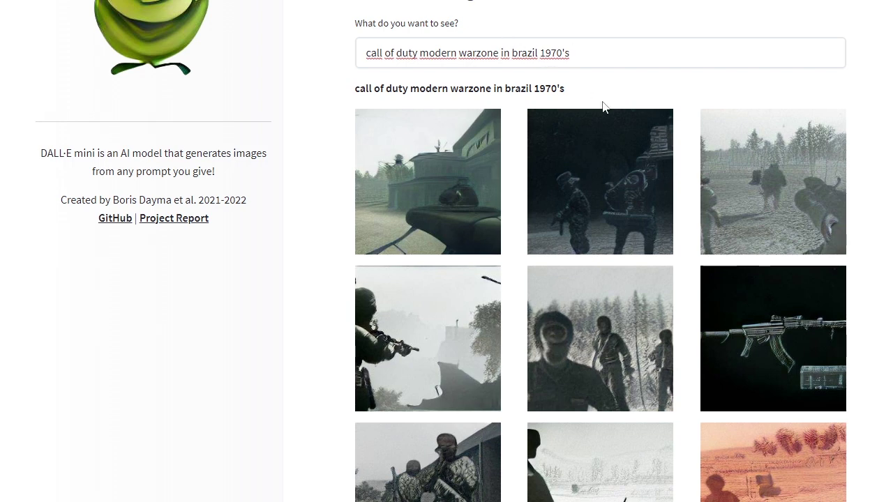
- Look over the warzone images, shorten the prompt to "call of duty" and generate a new set
scroll(603, 139, down, 2)
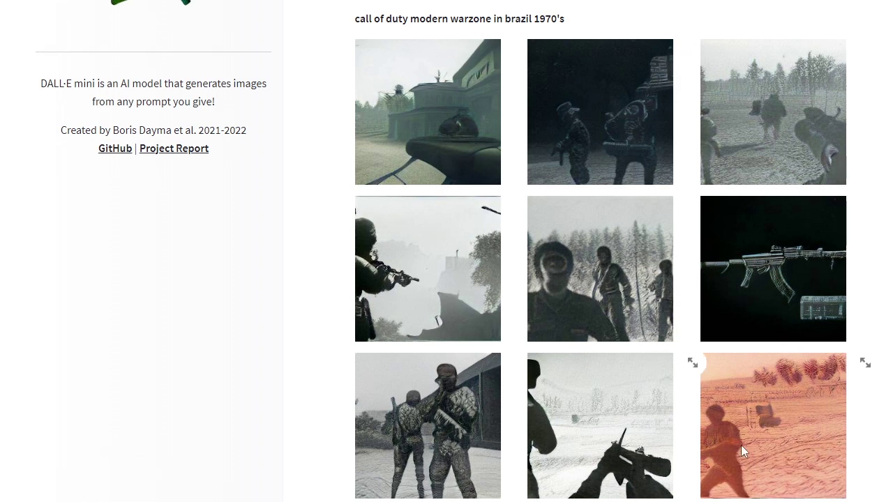
scroll(648, 201, up, 3)
scroll(723, 231, down, 3)
scroll(724, 238, down, 1)
scroll(597, 277, up, 1)
scroll(597, 277, up, 3)
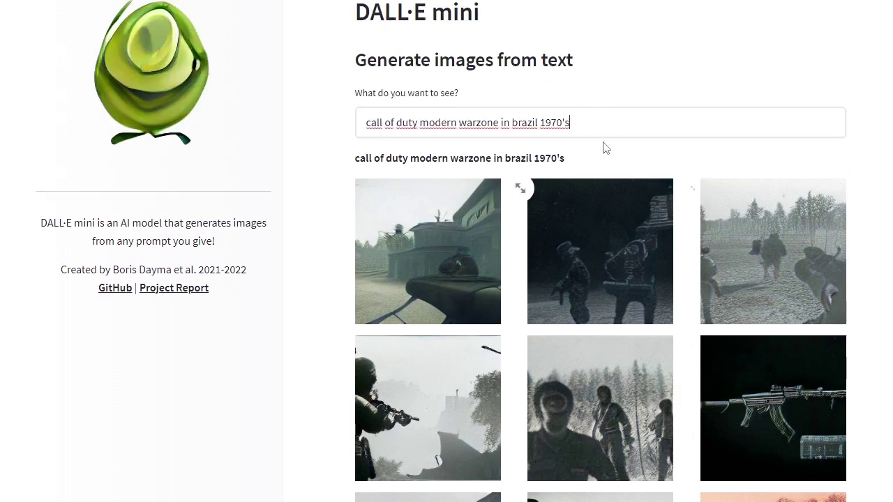
click(495, 122)
drag(462, 122, 620, 123)
key(BackSpace)
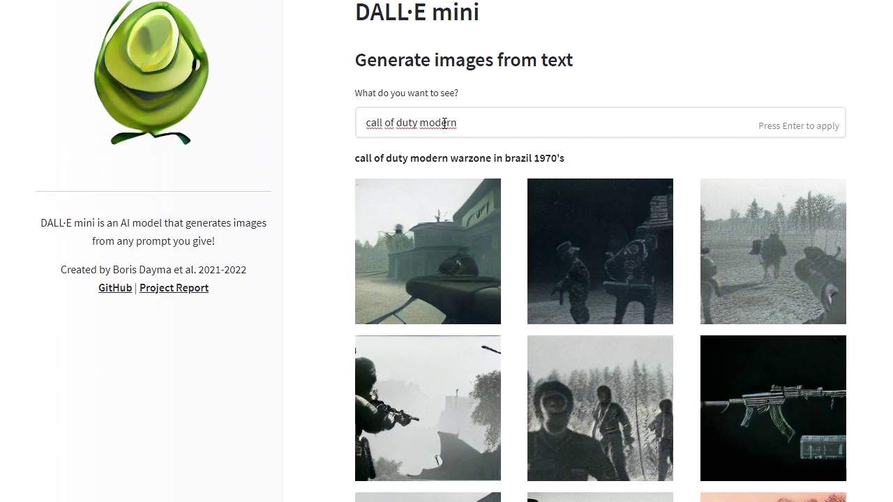
drag(419, 119, 538, 120)
key(BackSpace)
key(Return)
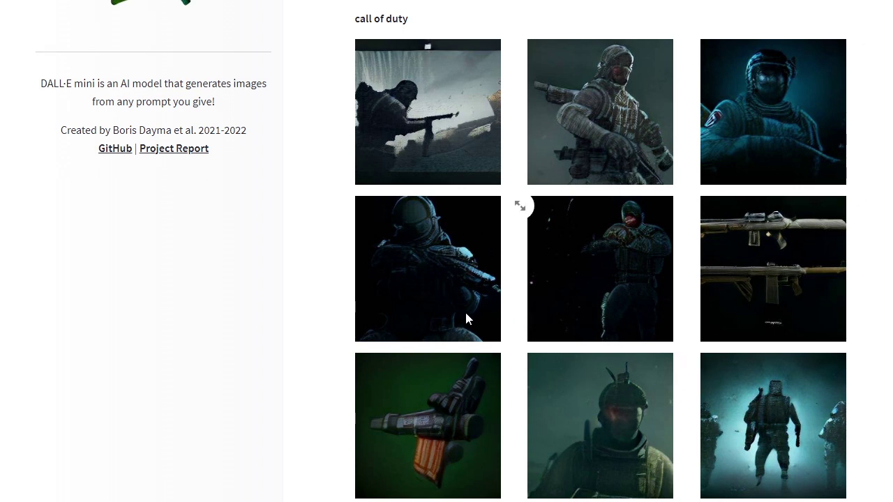
- Extend the prompt to "call of duty in third person", generate the images and look over the results
scroll(536, 291, up, 2)
click(490, 131)
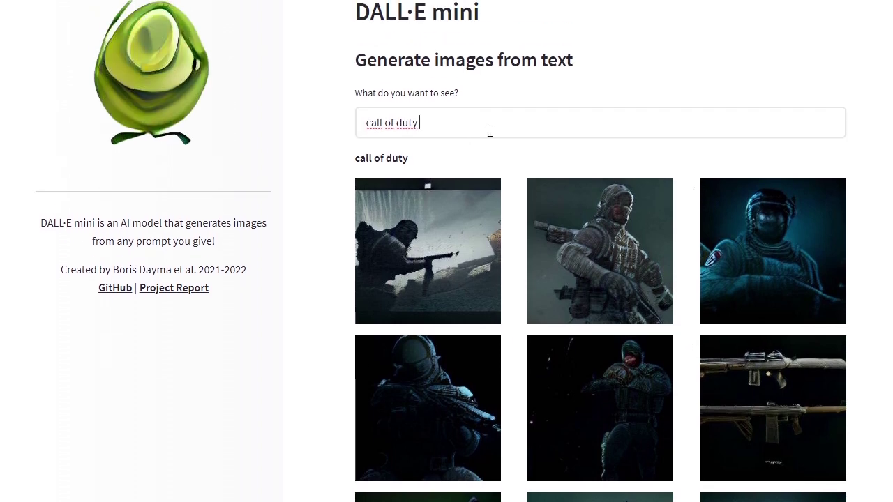
text(in  third )
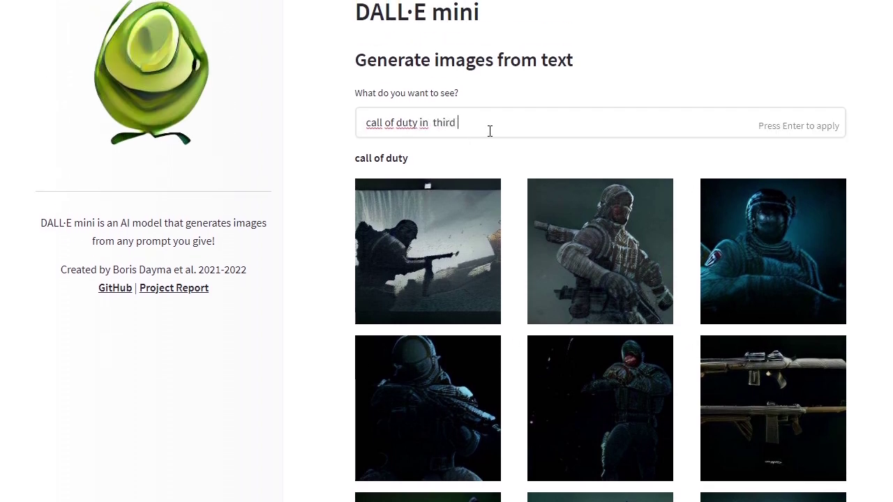
text(person)
key(Return)
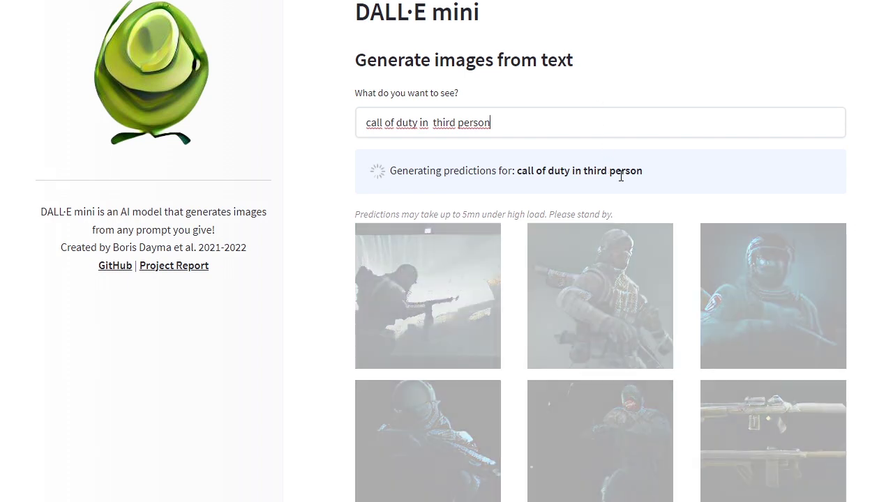
scroll(623, 176, down, 1)
scroll(624, 176, down, 1)
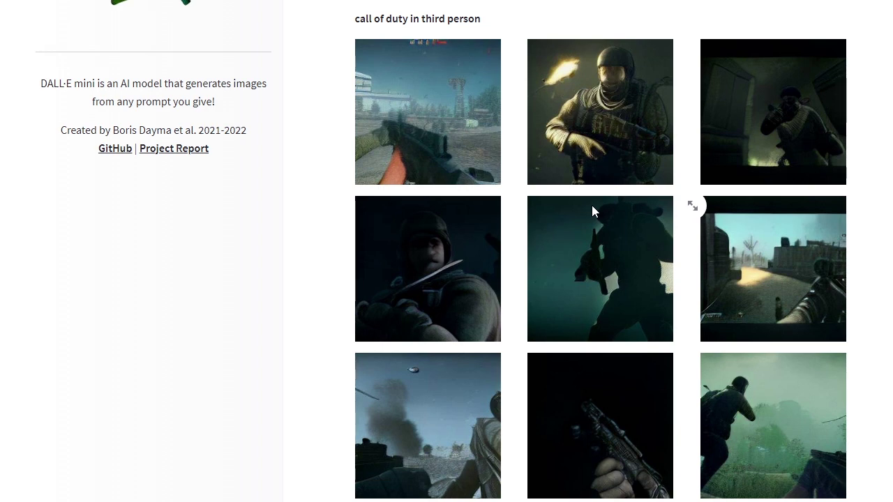
- Replace the whole prompt with "a laptou made with cake" and generate the images
scroll(591, 205, up, 1)
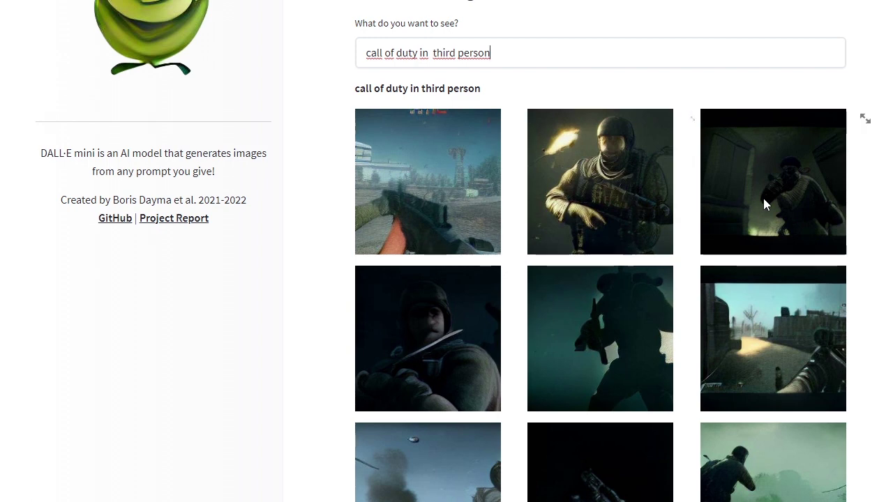
scroll(765, 198, up, 1)
double_click(570, 128)
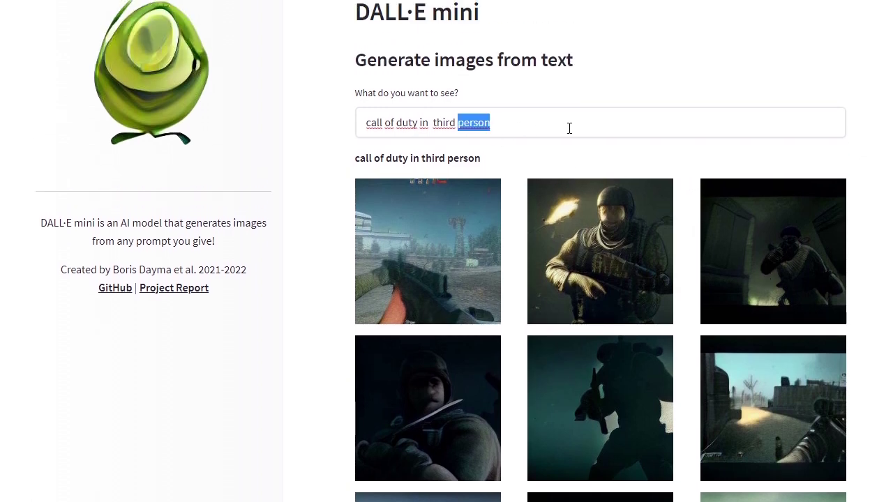
click(570, 129)
key(BackSpace)
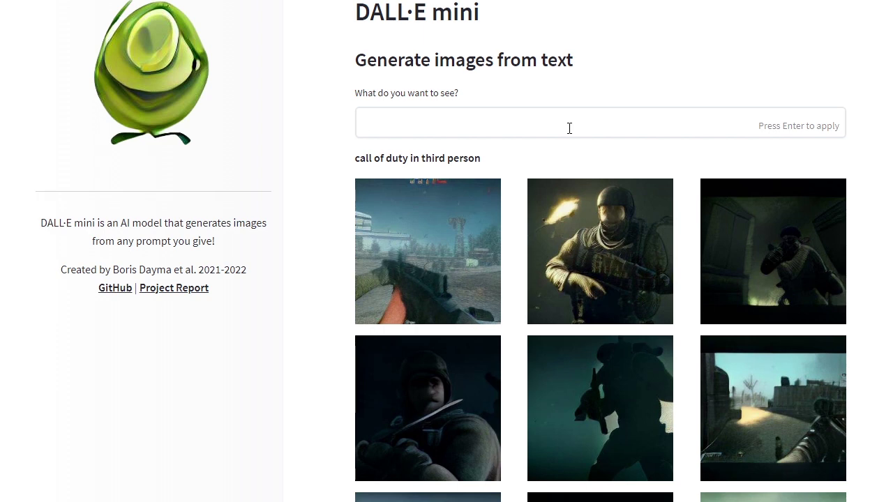
text(a)
text( la)
text(ptou mad)
text(e a)
key(BackSpace)
text(w)
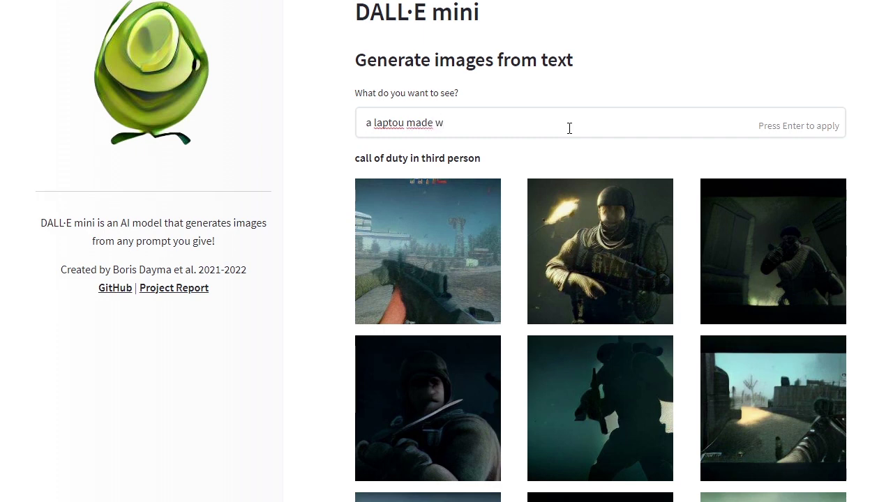
text(ith cake)
key(Return)
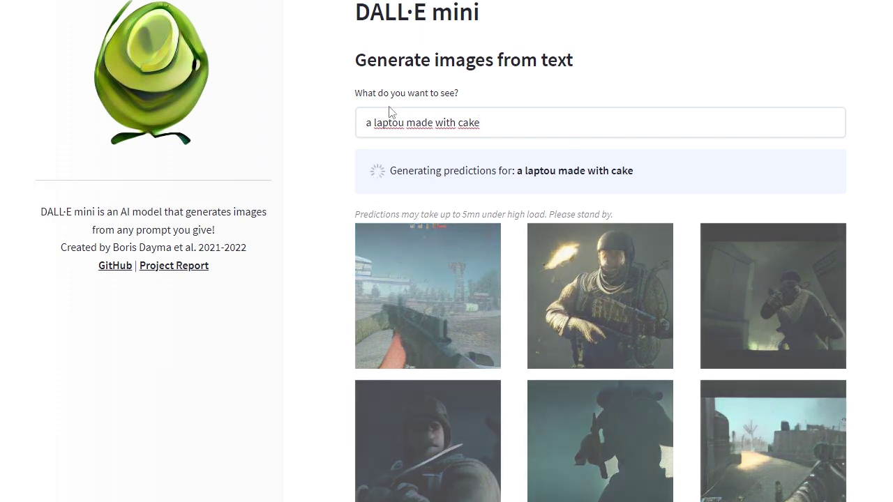
- Correct the misspelled word so the prompt reads "a laptop made with cake" and generate the images
click(405, 122)
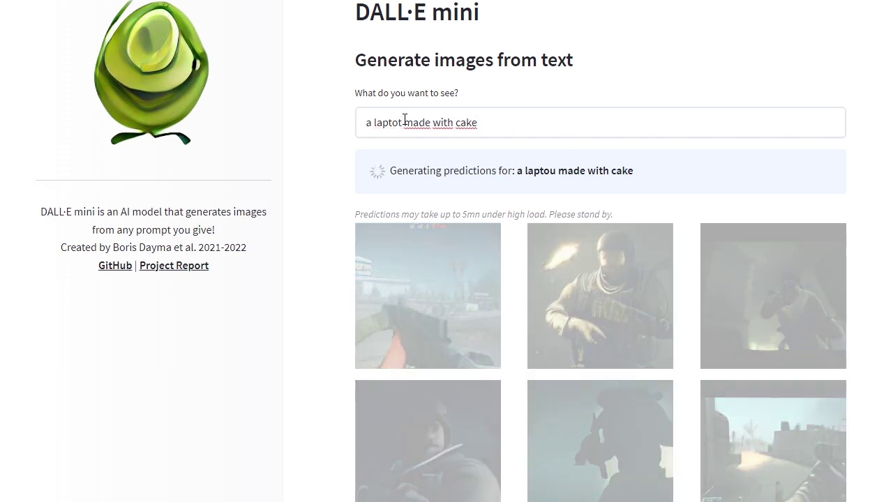
key(BackSpace)
text(p)
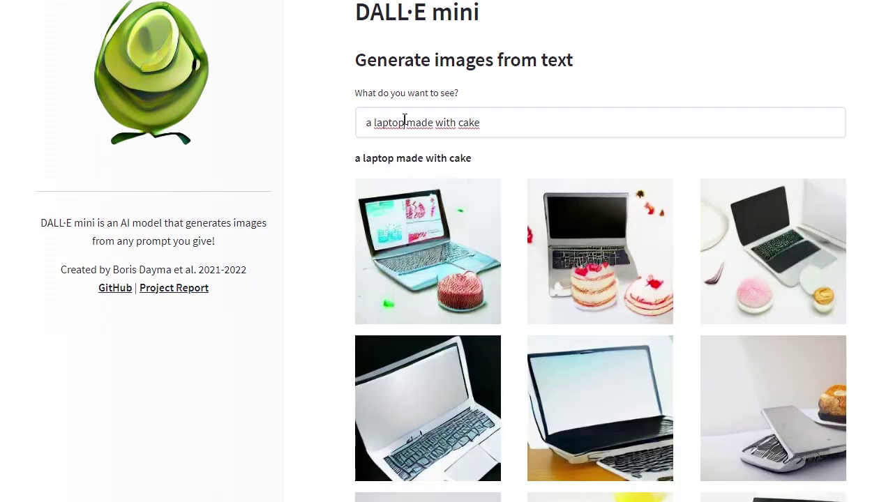
- Look over the images of laptops with cake and clear the whole prompt
scroll(678, 211, down, 2)
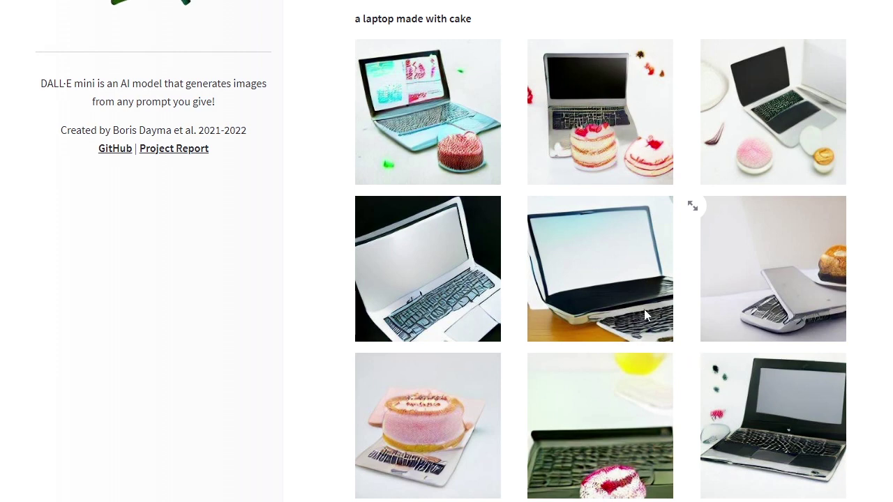
scroll(652, 285, up, 1)
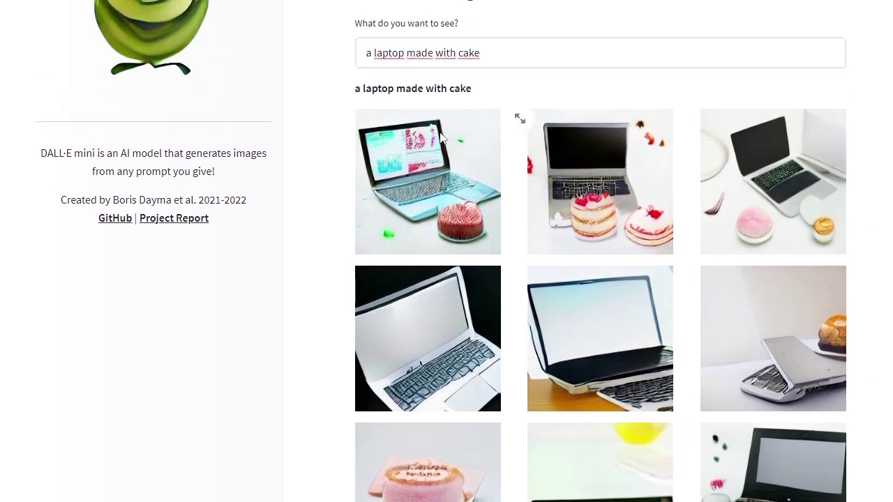
scroll(551, 286, down, 2)
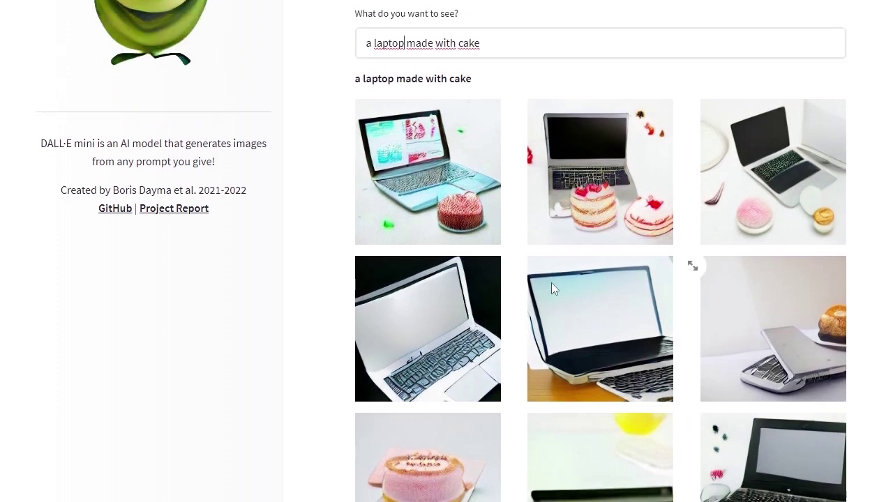
scroll(551, 289, up, 1)
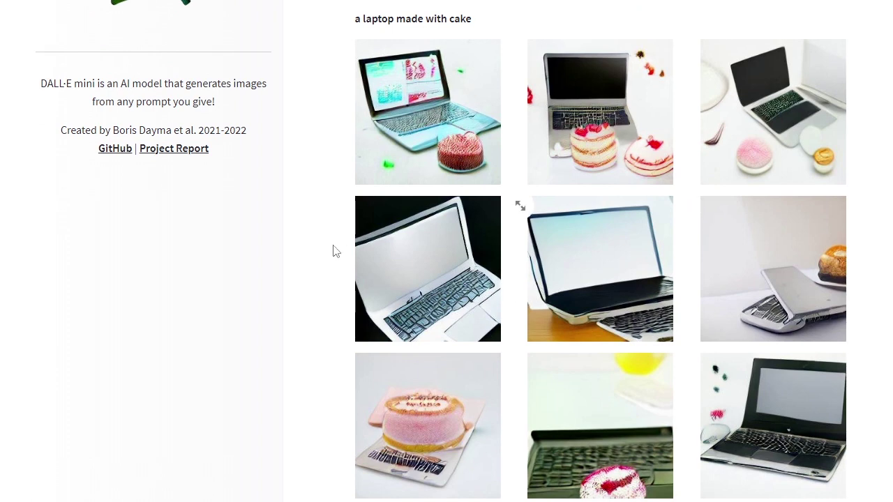
scroll(530, 307, up, 1)
scroll(532, 314, down, 1)
scroll(383, 279, up, 2)
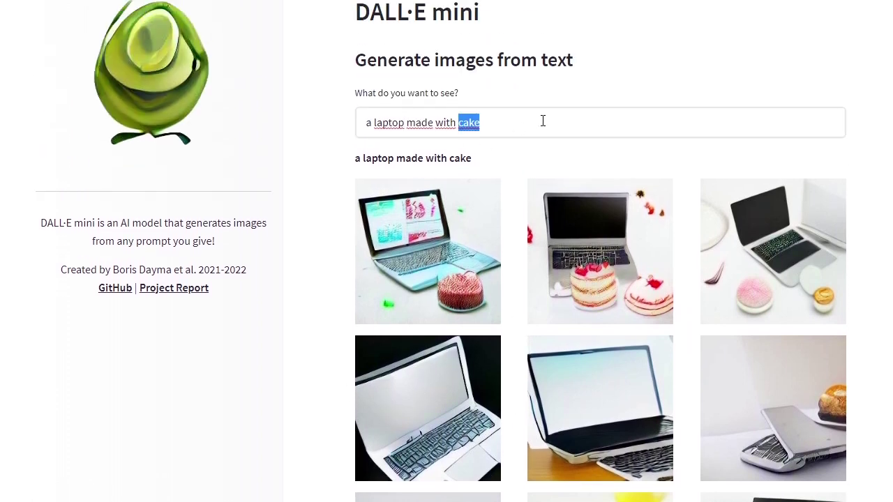
triple_click(540, 119)
key(BackSpace)
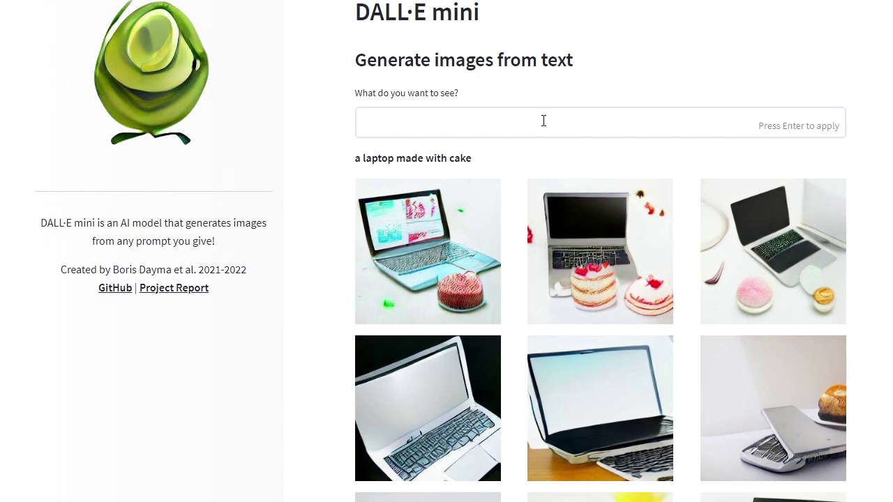
text(a webpage made with html)
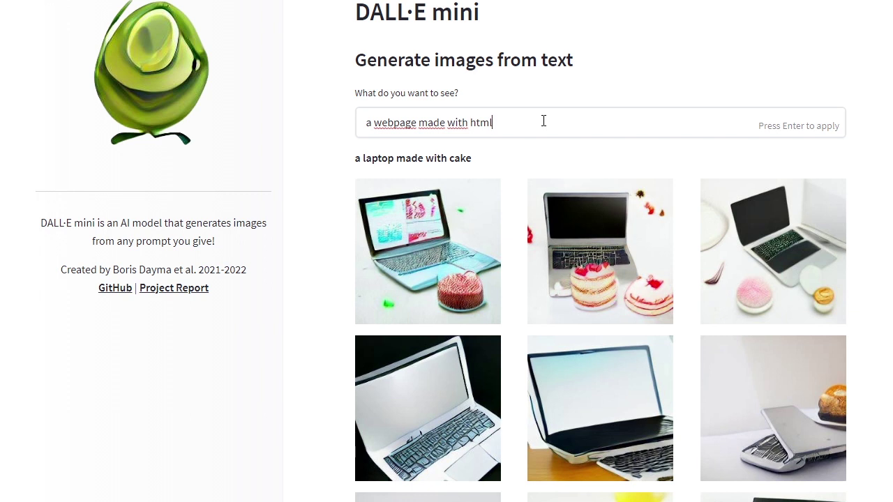
text( in)
key(BackSpace)
key(BackSpace)
key(BackSpace)
key(BackSpace)
key(BackSpace)
key(BackSpace)
key(BackSpace)
key(BackSpace)
key(BackSpace)
key(BackSpace)
key(BackSpace)
key(BackSpace)
key(BackSpace)
key(BackSpace)
key(BackSpace)
key(BackSpace)
key(BackSpace)
key(BackSpace)
key(BackSpace)
key(BackSpace)
- Enter the prompt "google homepage with a modern look" and generate the images
text(go)
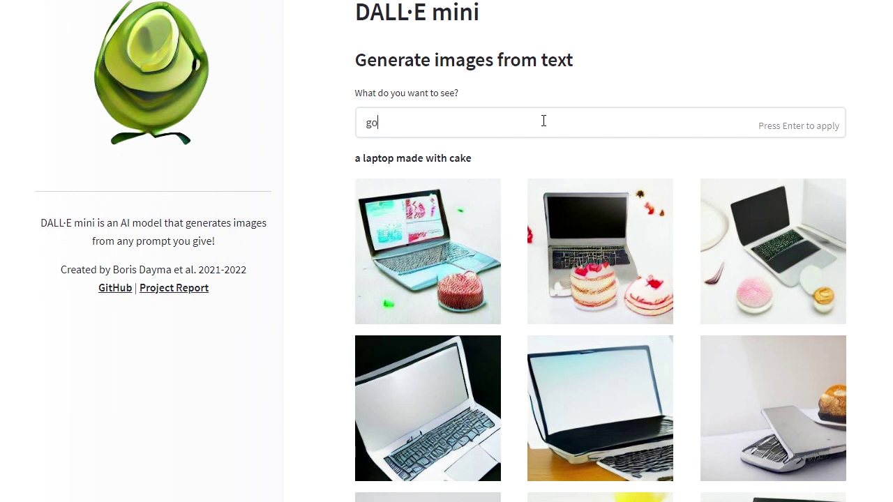
text(ogle homepage )
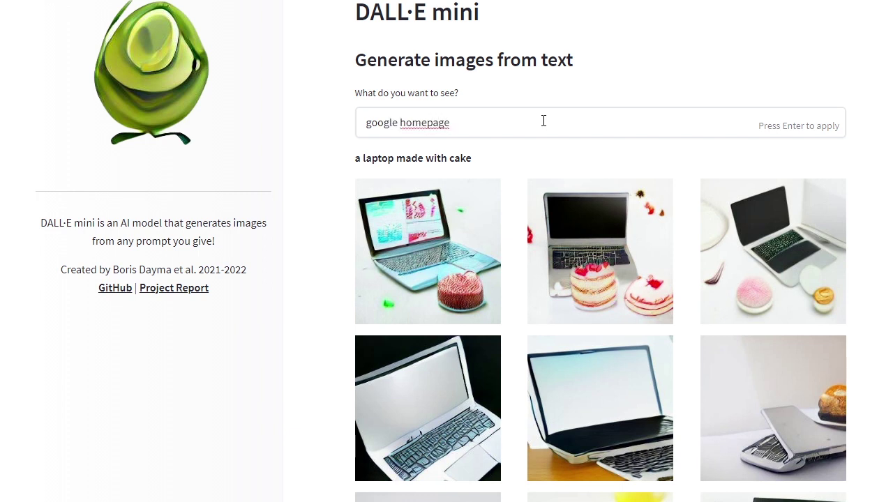
text(with a modern look)
key(Return)
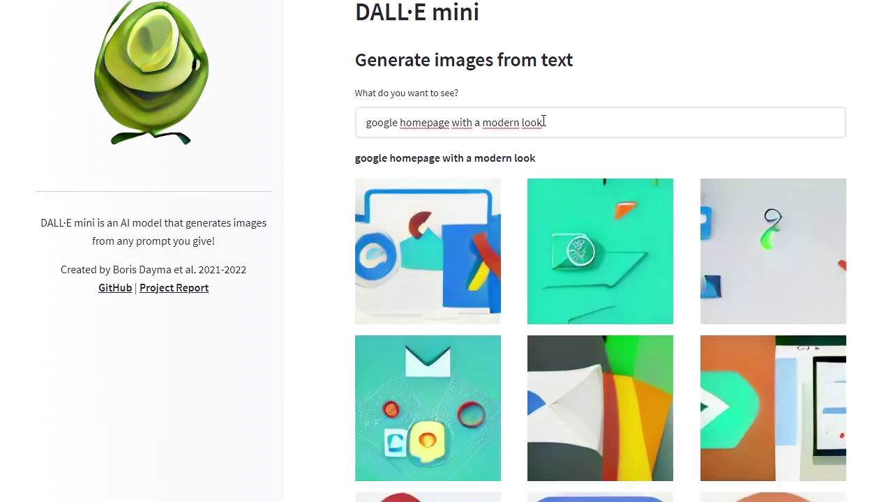
- Examine the generated images for the modern Google homepage prompt
scroll(641, 221, down, 3)
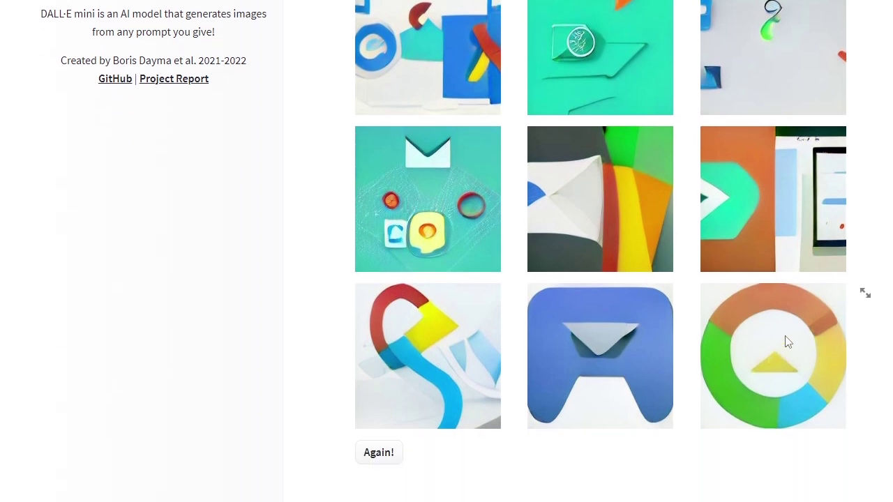
scroll(738, 326, up, 2)
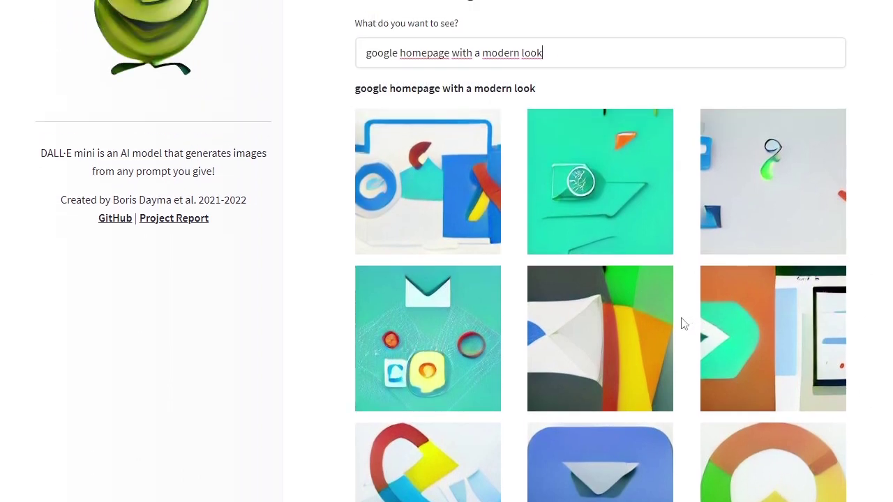
scroll(684, 324, down, 1)
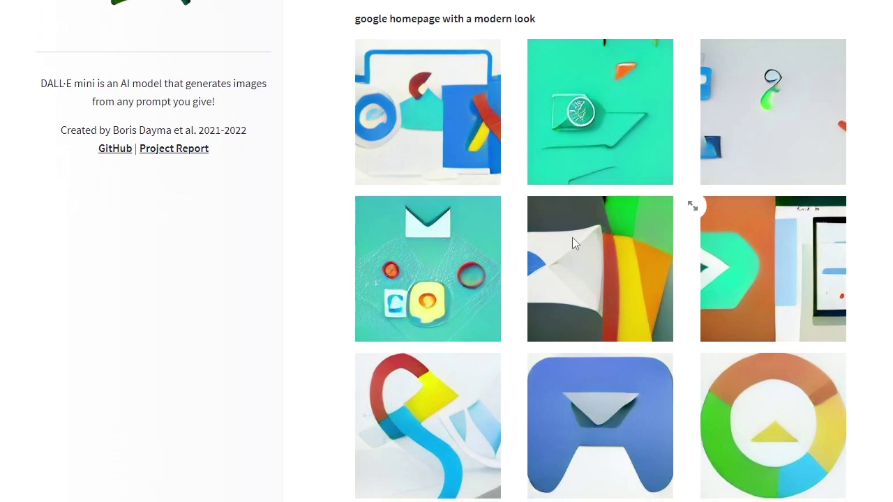
scroll(587, 122, up, 1)
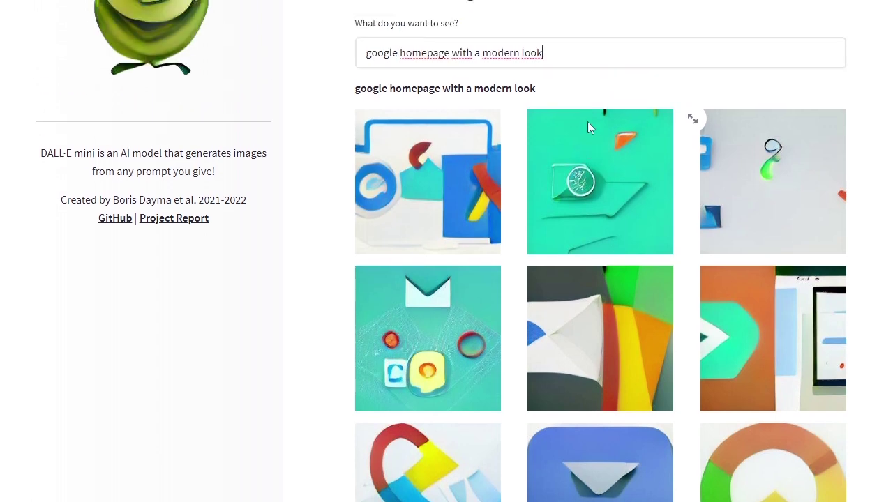
scroll(598, 167, down, 1)
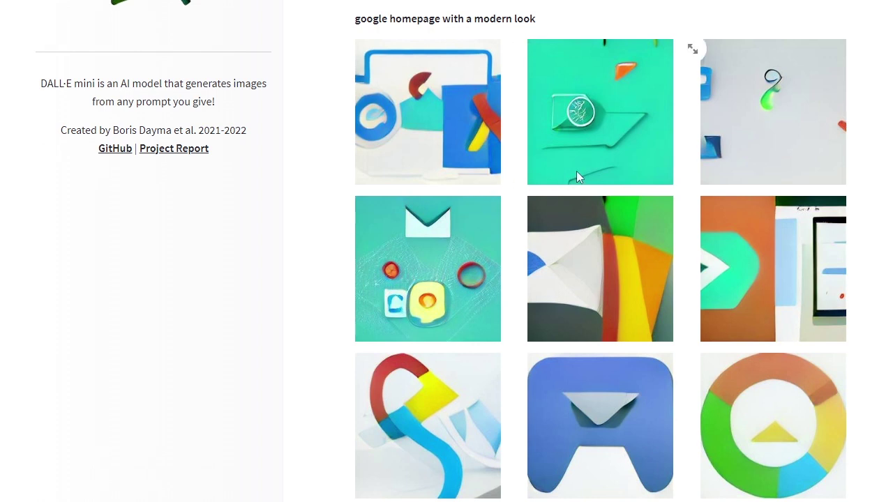
right_click(628, 174)
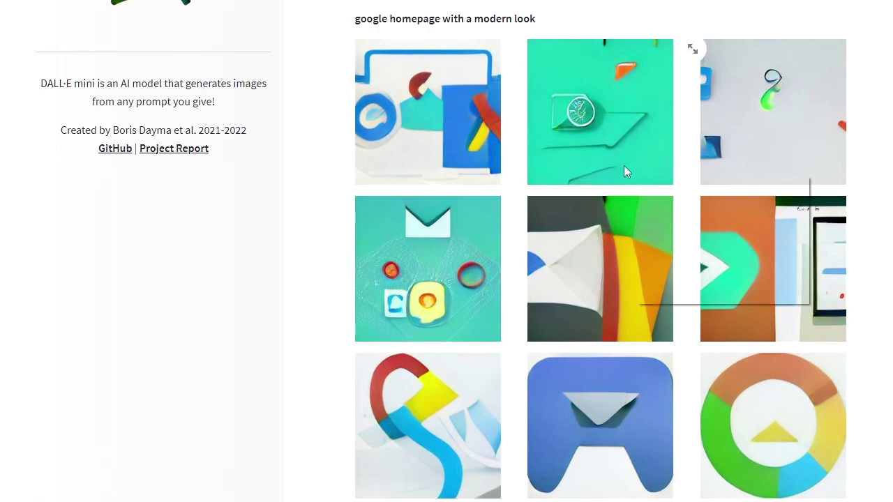
click(889, 176)
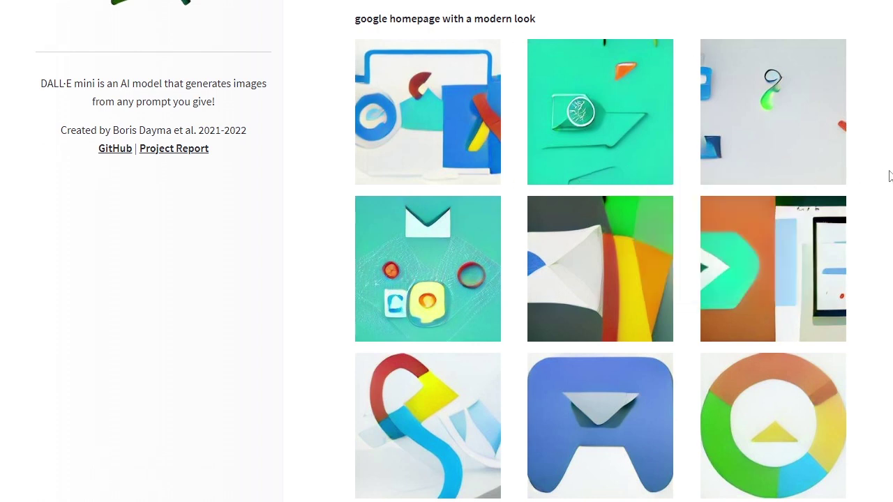